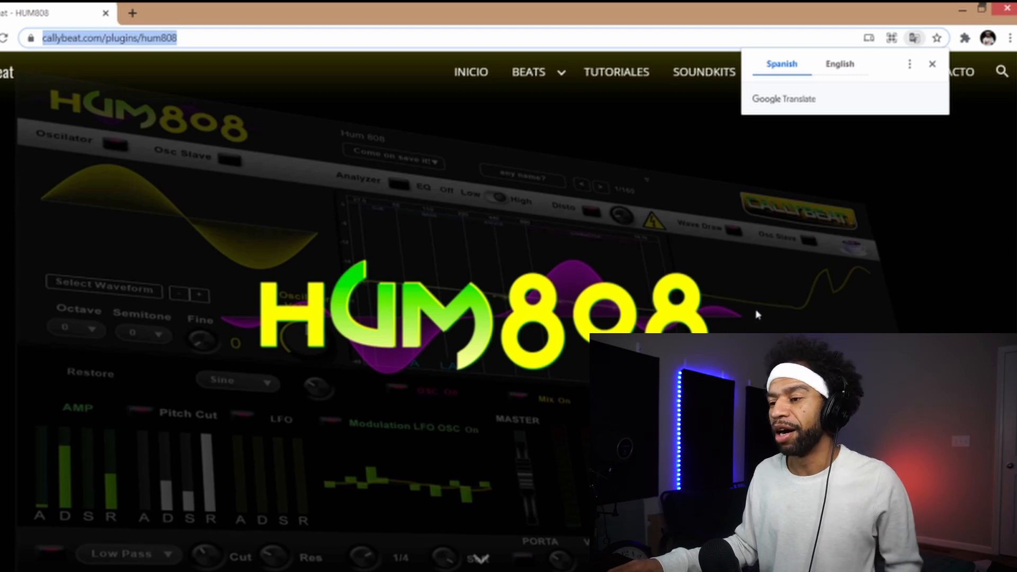
# - Translate the HUM808 plugin page into English and find its Free Download form
pyautogui.click(843, 67)
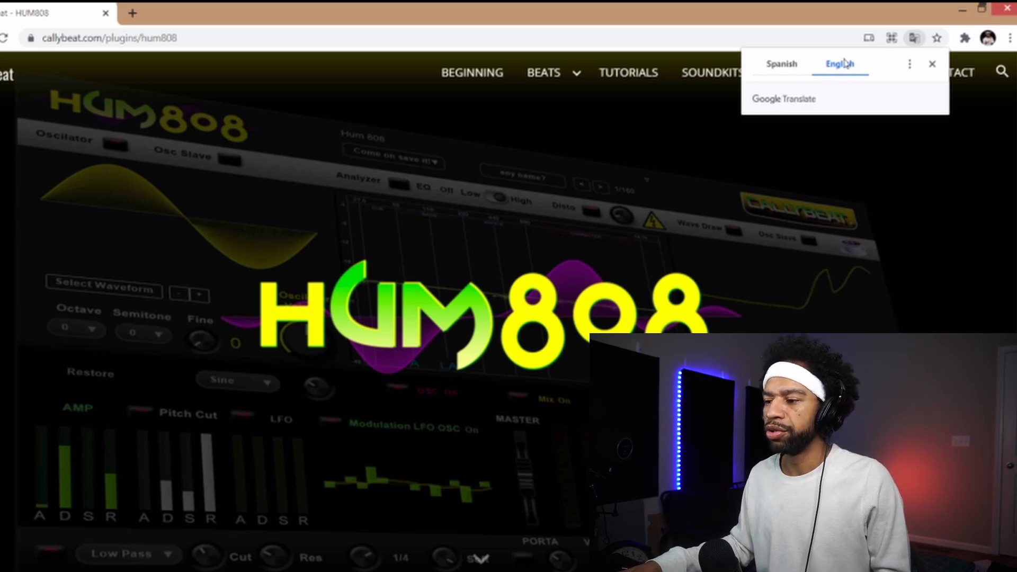
pyautogui.scroll(-1, 476, 317)
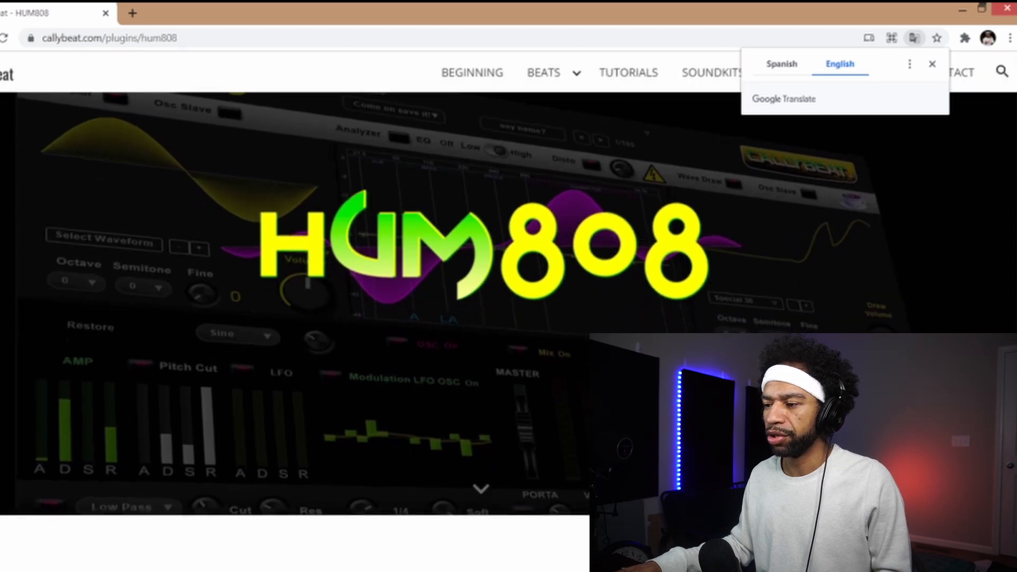
pyautogui.scroll(-7, 1013, 290)
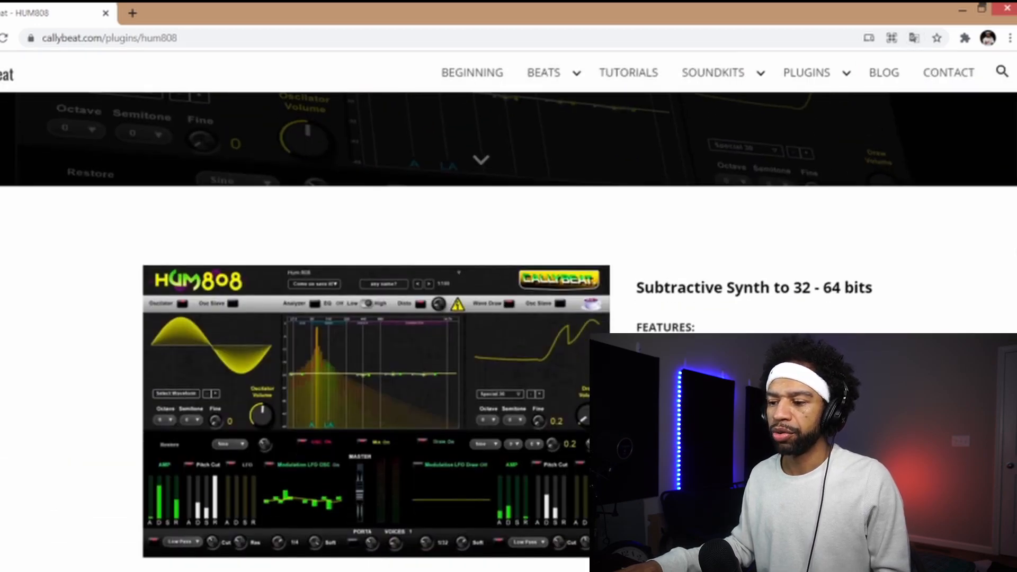
pyautogui.scroll(-10, 1013, 290)
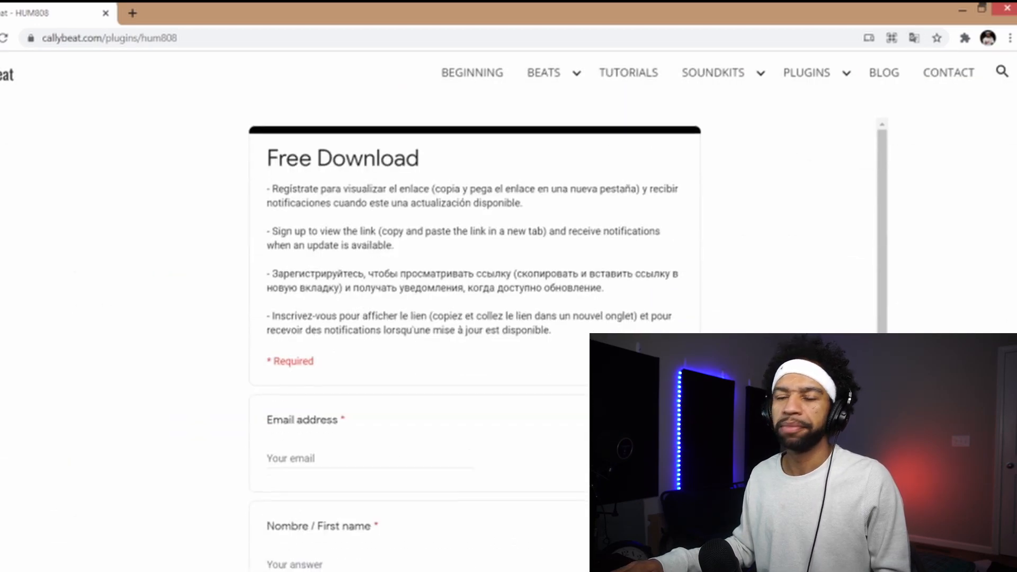
pyautogui.scroll(-2, 474, 318)
pyautogui.scroll(3, 474, 317)
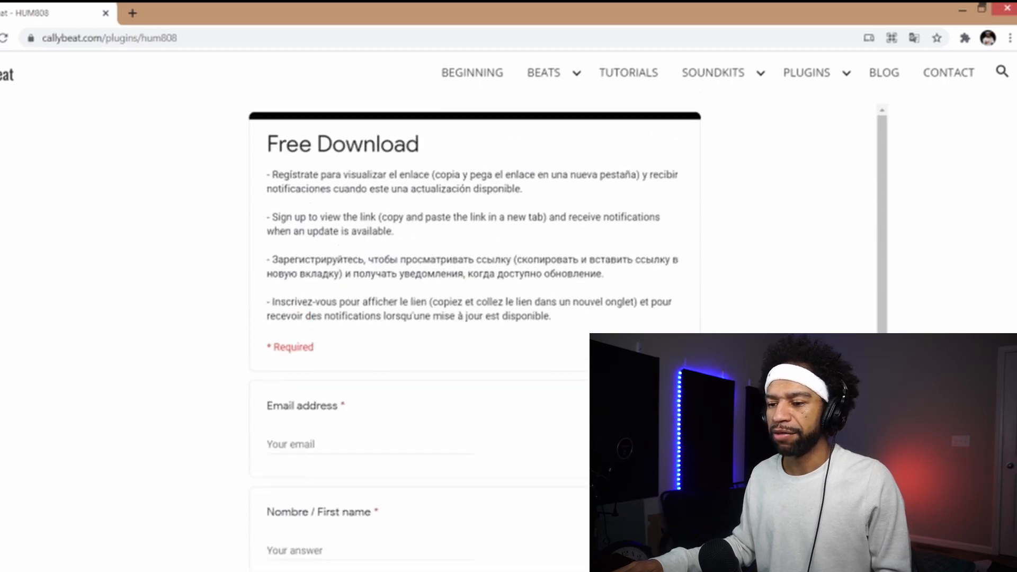
pyautogui.scroll(-2, 477, 370)
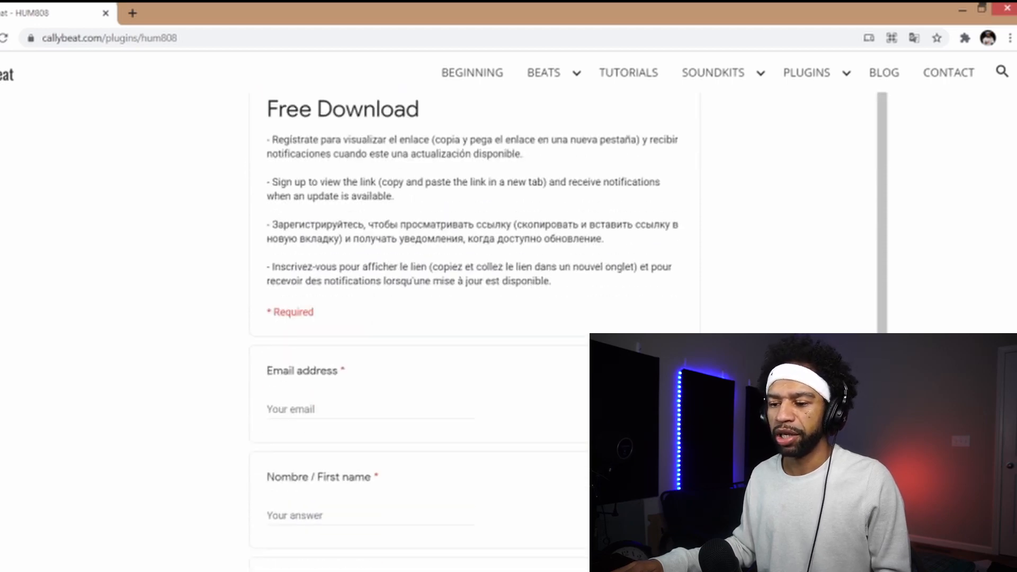
# - Fill in the email address and first name in the Free Download form and submit it
pyautogui.click(349, 407)
pyautogui.write('ssss@gmail.c')
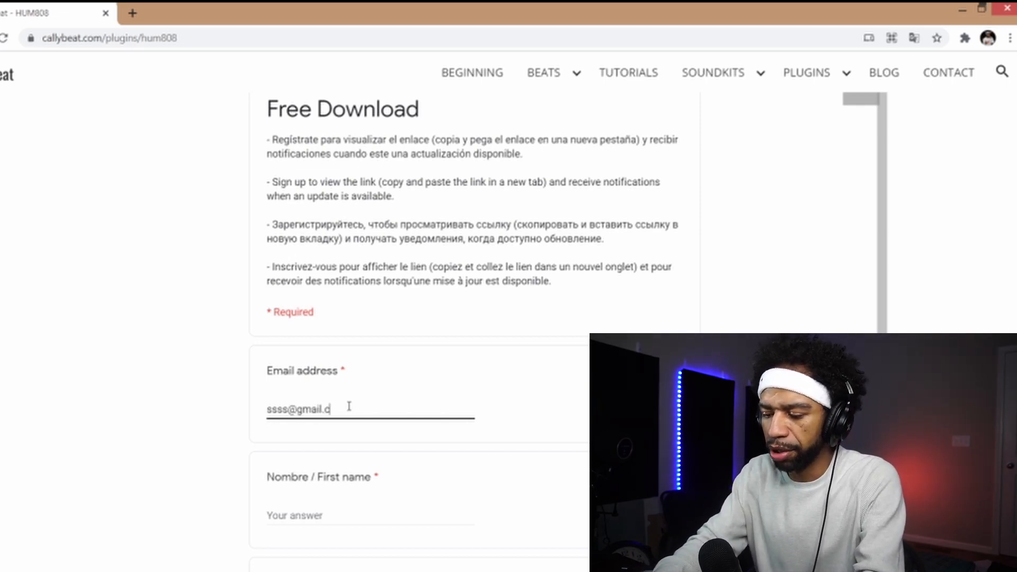
pyautogui.write('om')
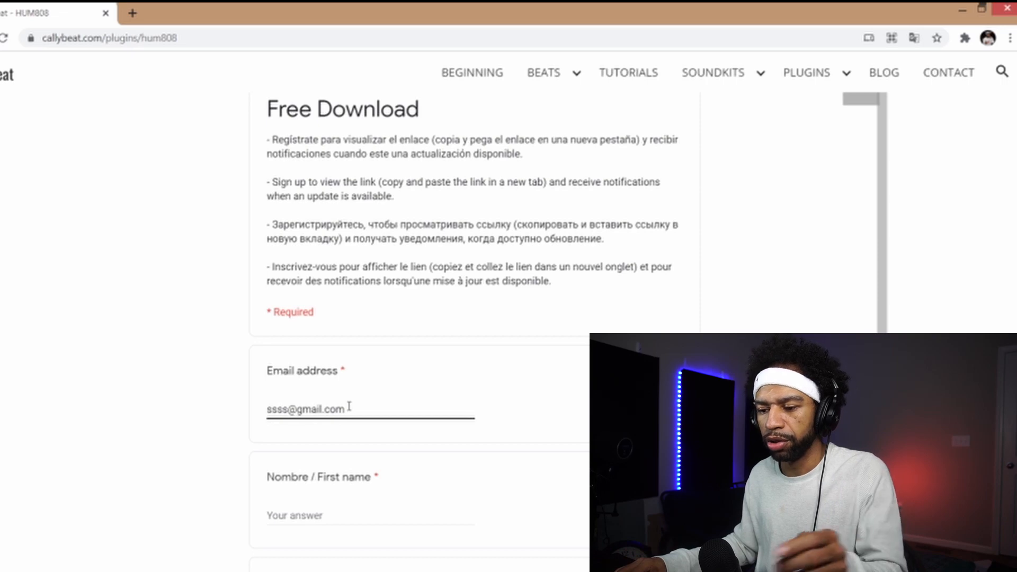
pyautogui.click(324, 506)
pyautogui.write('sss')
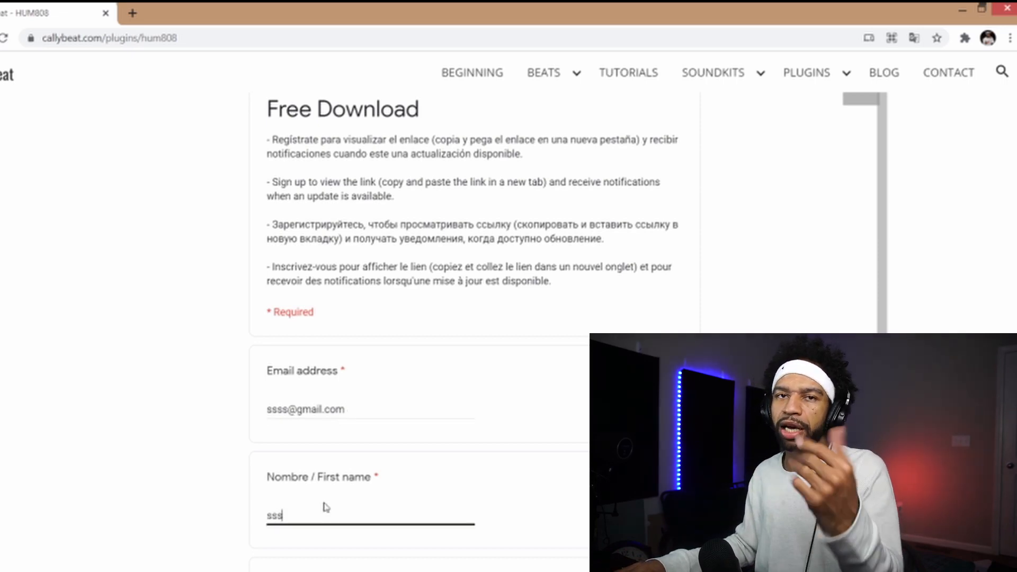
pyautogui.write('s')
pyautogui.scroll(-2, 326, 507)
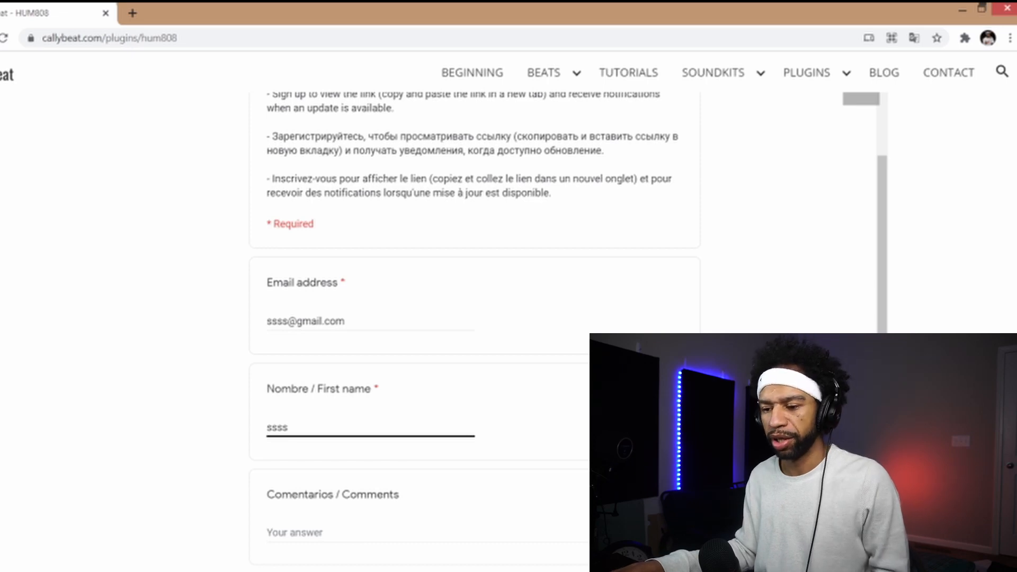
pyautogui.scroll(-1, 949, 297)
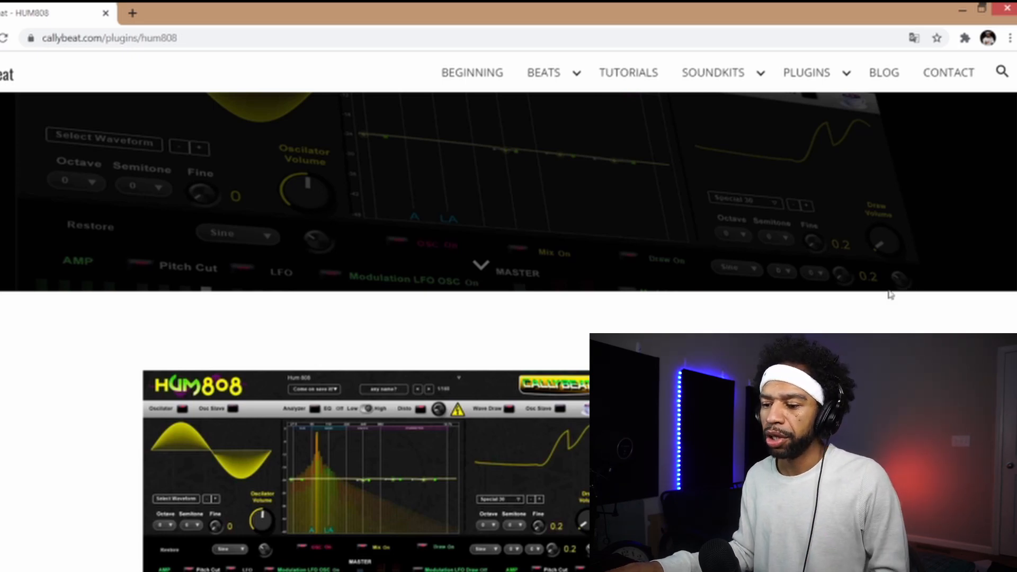
# - Copy the full Google Drive link from the Free Download form's confirmation message
pyautogui.scroll(-8, 890, 295)
pyautogui.scroll(-4, 508, 318)
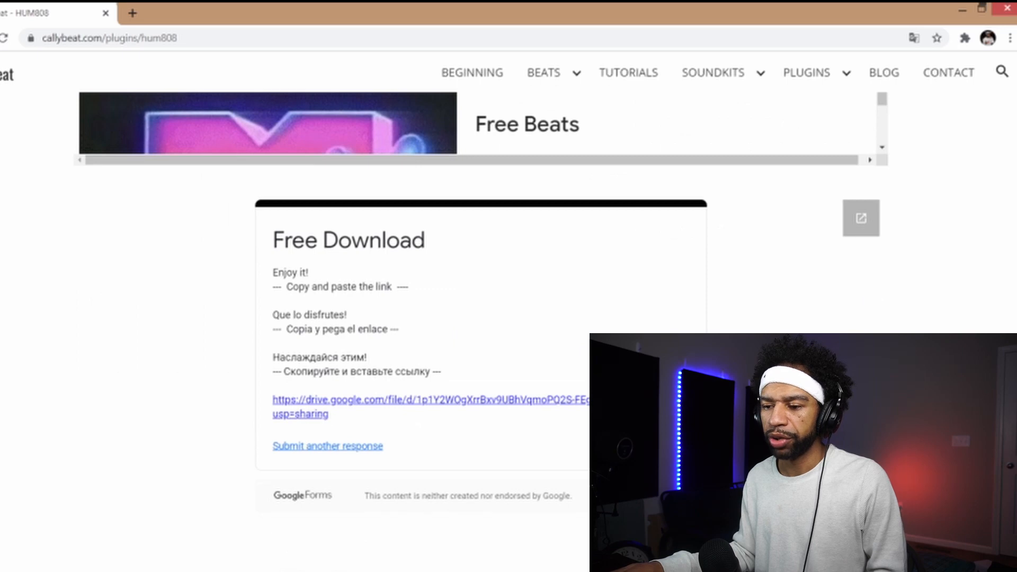
pyautogui.scroll(-1, 268, 361)
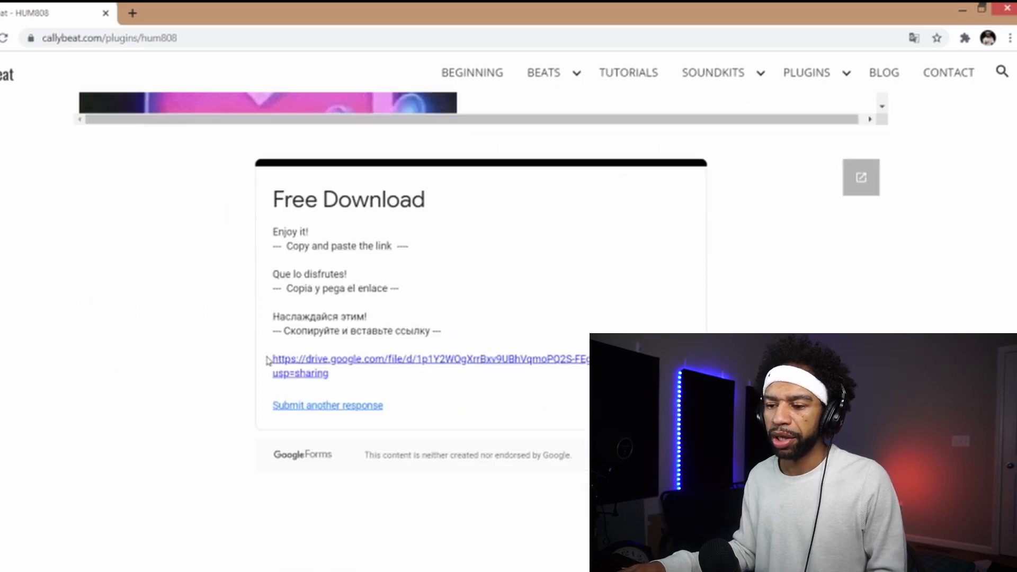
pyautogui.moveTo(268, 360); pyautogui.dragTo(328, 374)
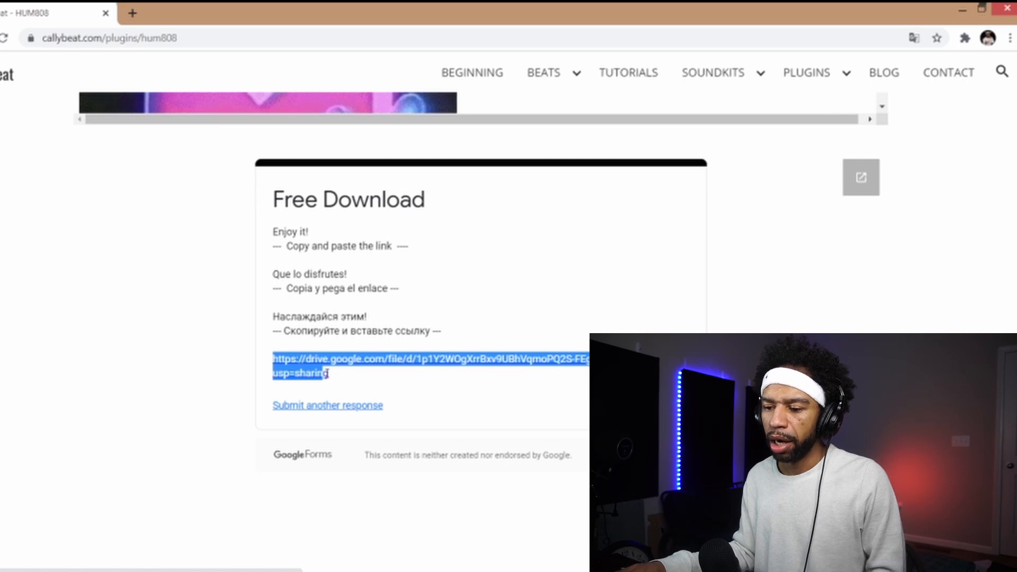
pyautogui.rightClick(325, 365)
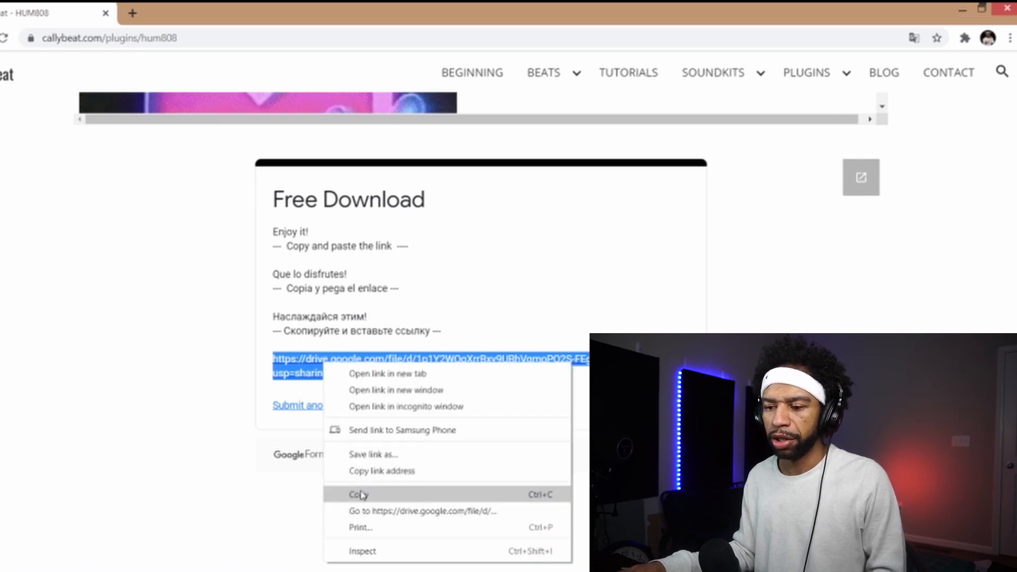
pyautogui.click(361, 494)
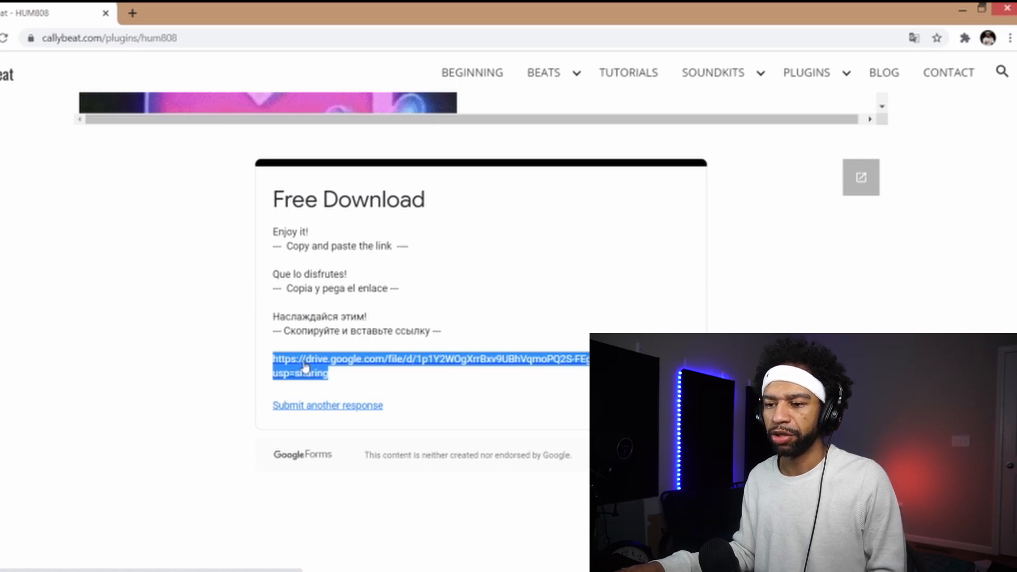
# - Load the copied Google Drive link in place of the HUM808 page's address
pyautogui.click(220, 38)
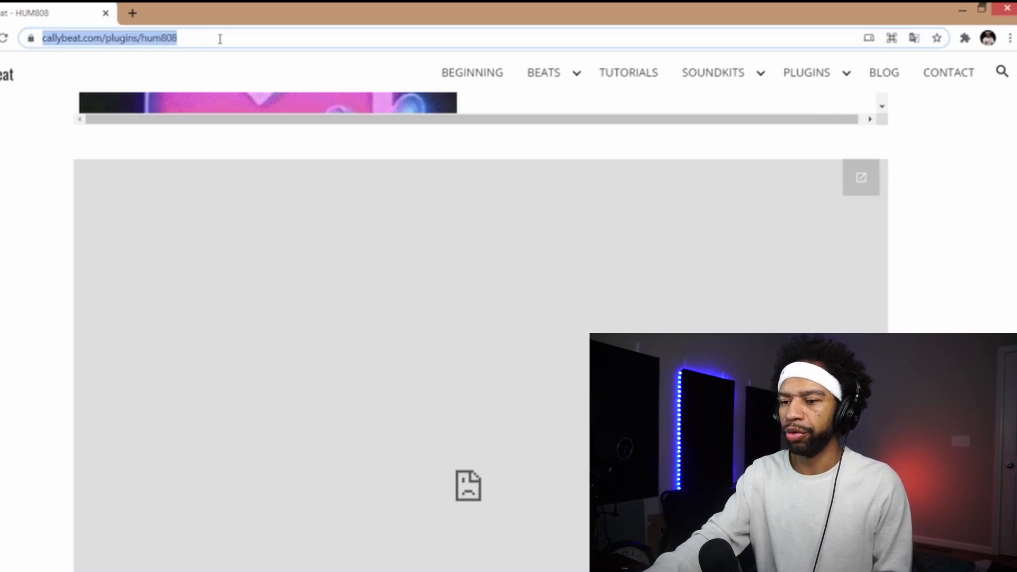
pyautogui.press('BackSpace')
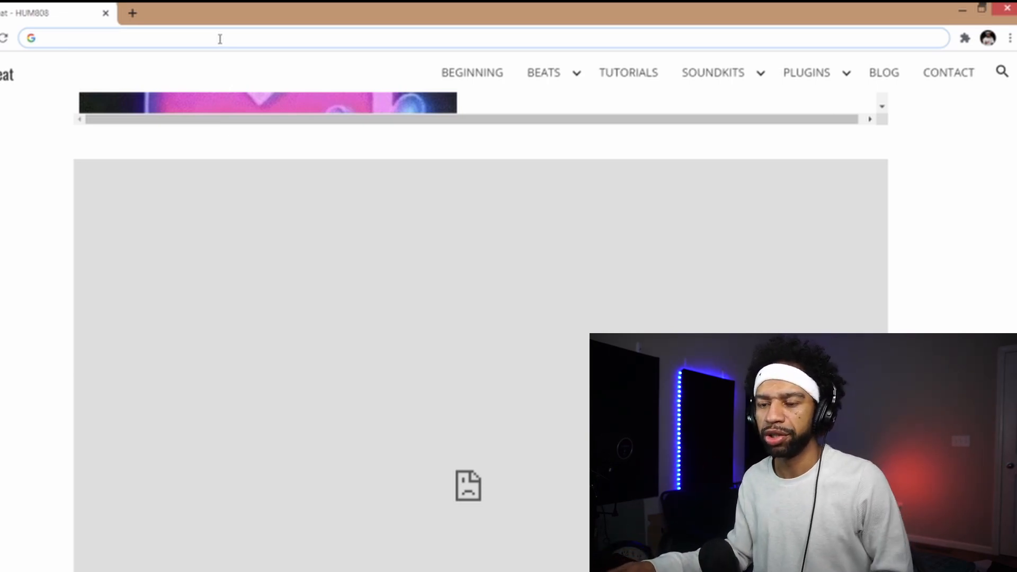
pyautogui.hotkey('ctrl', 'v')
pyautogui.press('Return')
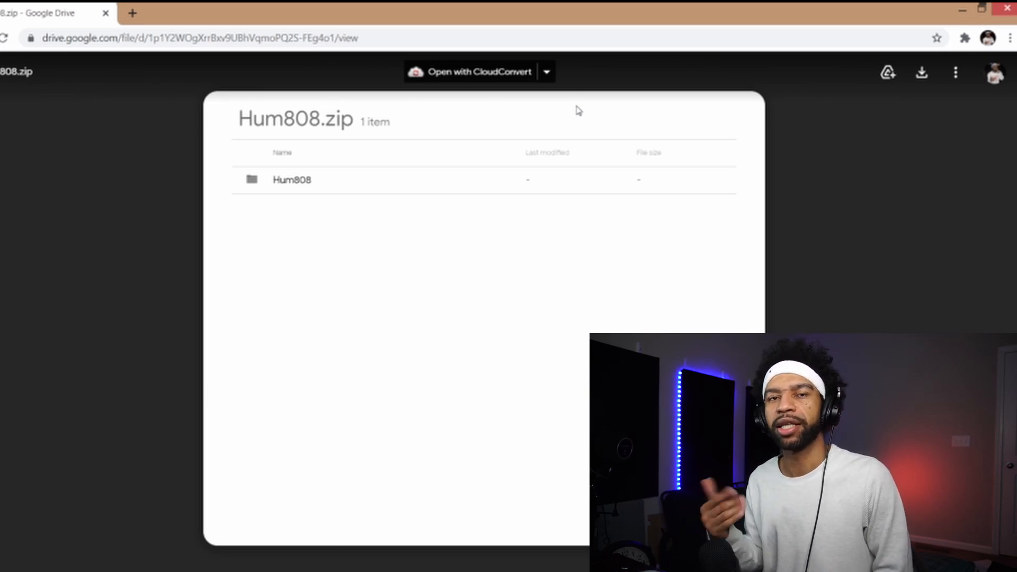
# - Close the browser window, bring FL Studio's playlist to the front and play the song from the start
pyautogui.click(1006, 9)
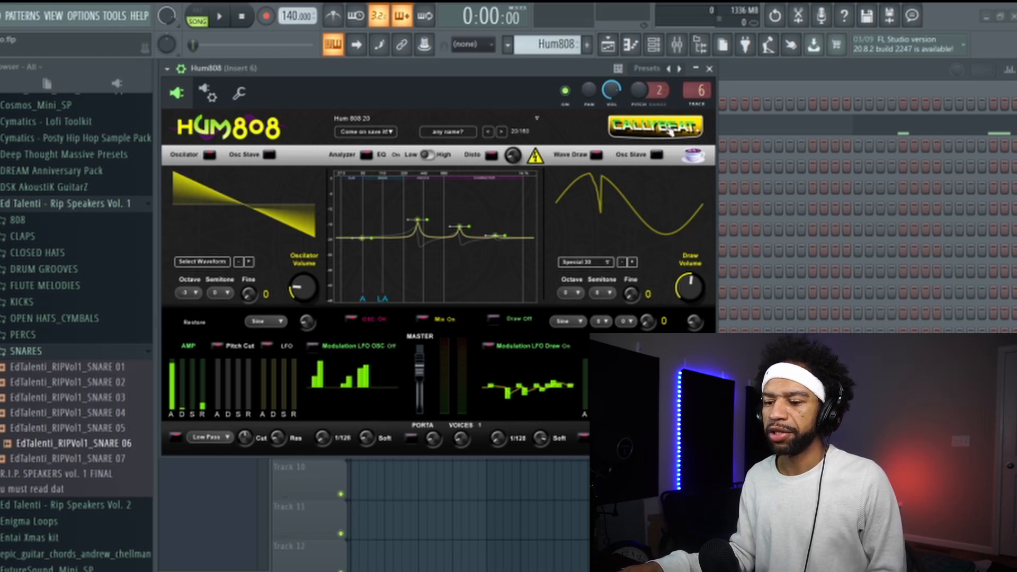
pyautogui.click(232, 485)
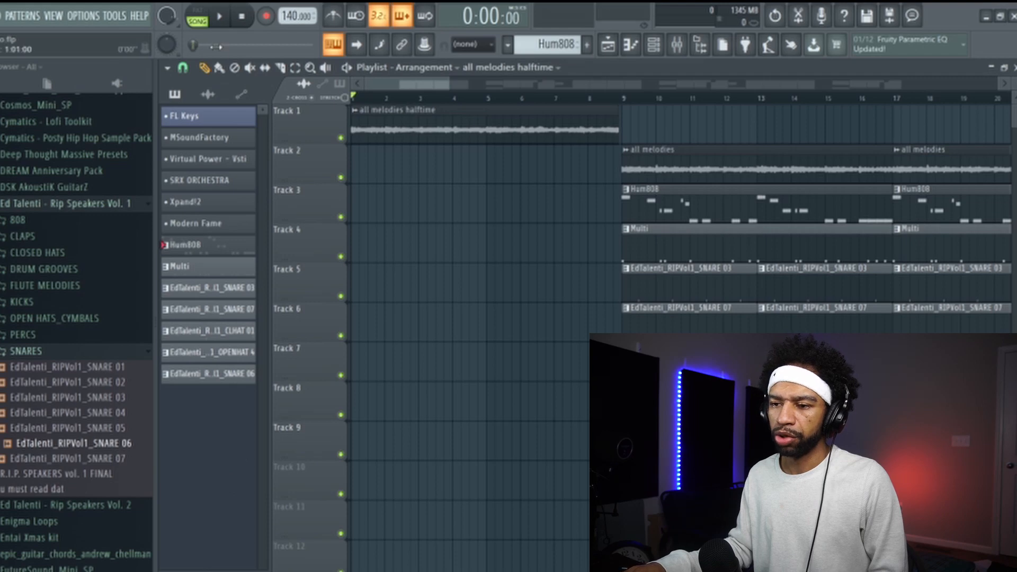
pyautogui.click(222, 20)
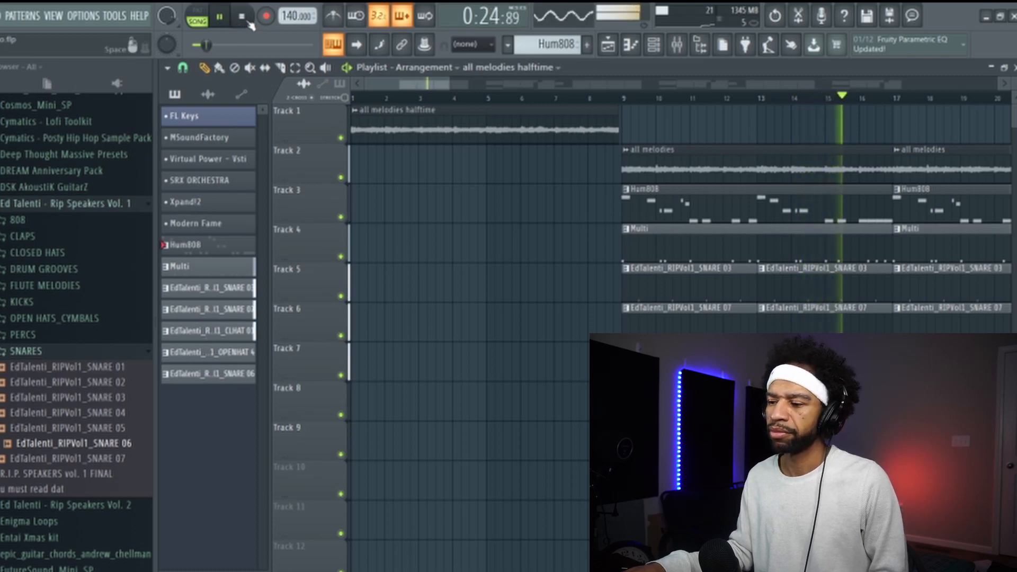
# - Set the playlist's snap to Beat
pyautogui.click(168, 67)
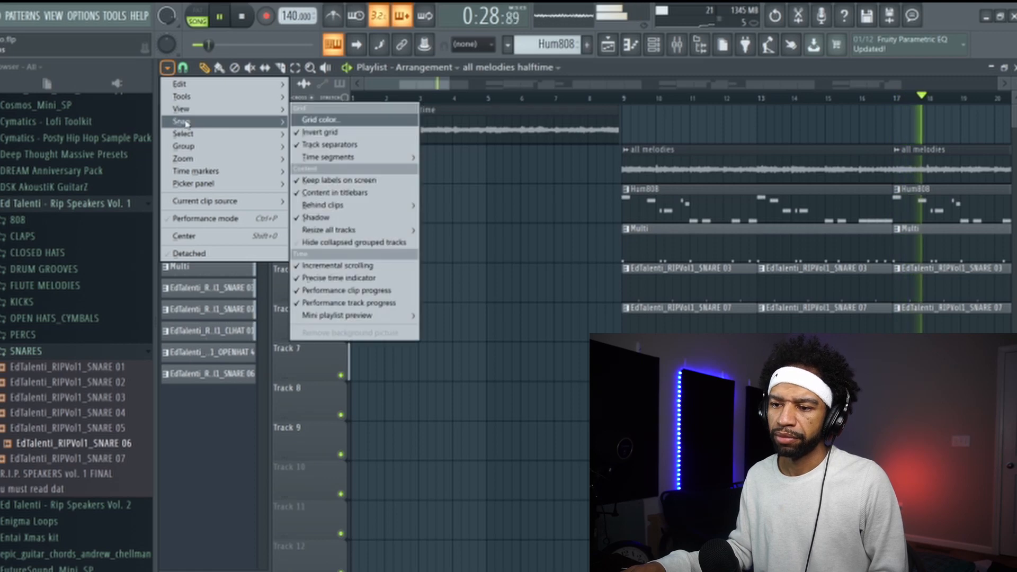
pyautogui.moveTo(265, 121)
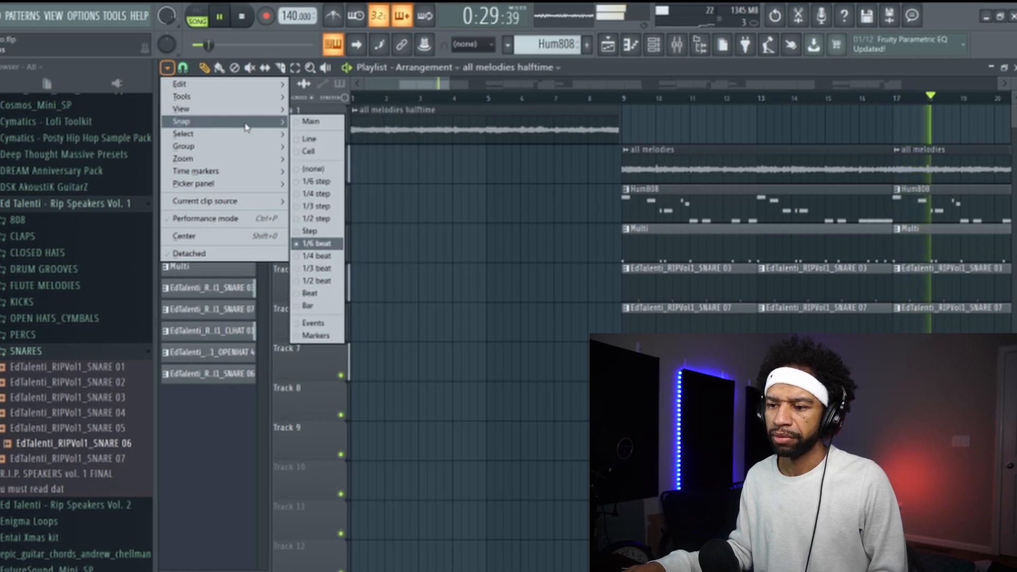
pyautogui.click(306, 294)
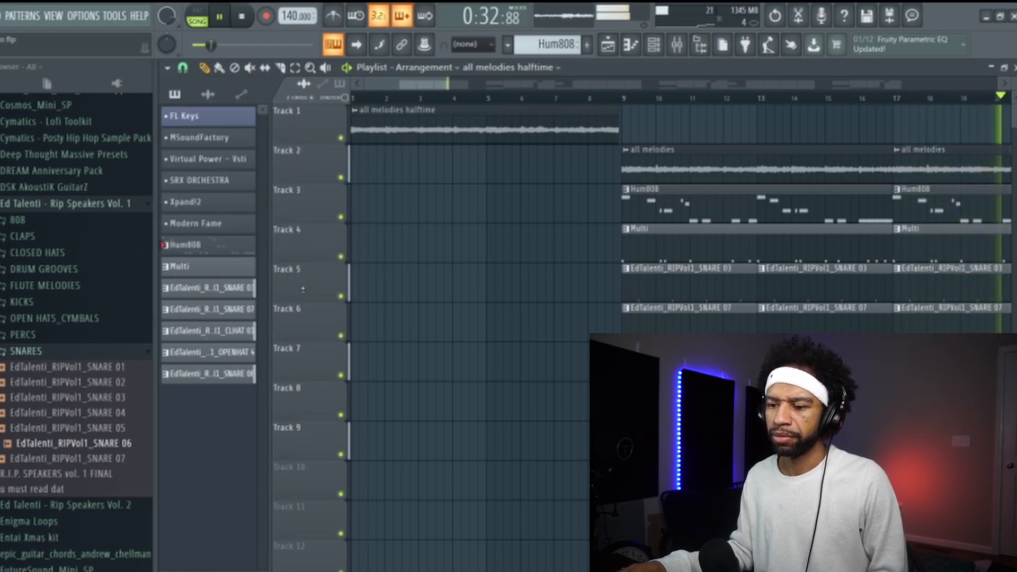
# - Stop the playback and, with the playlist's snap set to Bar, select bars 9 through 16 on the timeline
pyautogui.click(241, 17)
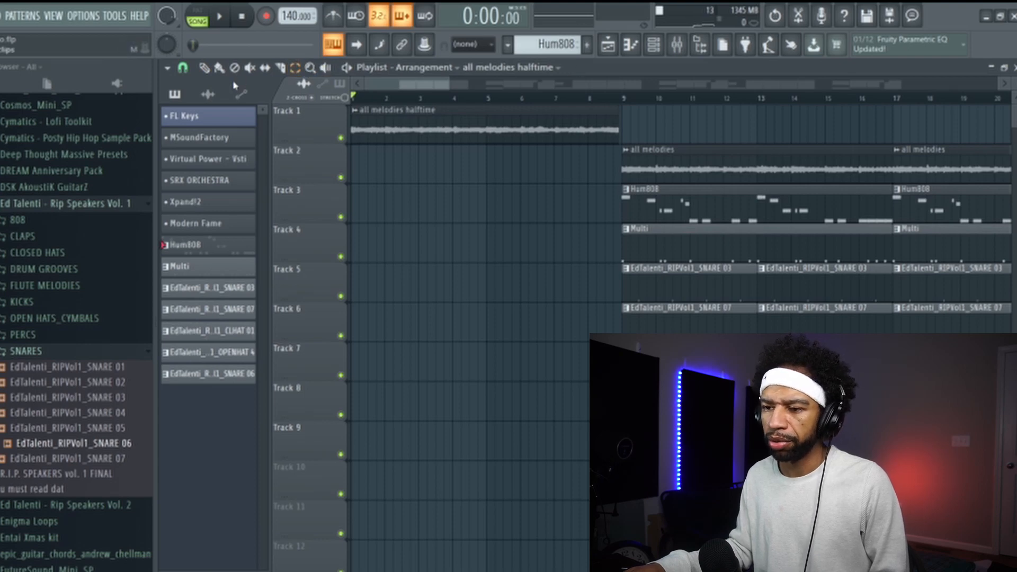
pyautogui.click(167, 68)
pyautogui.moveTo(199, 123)
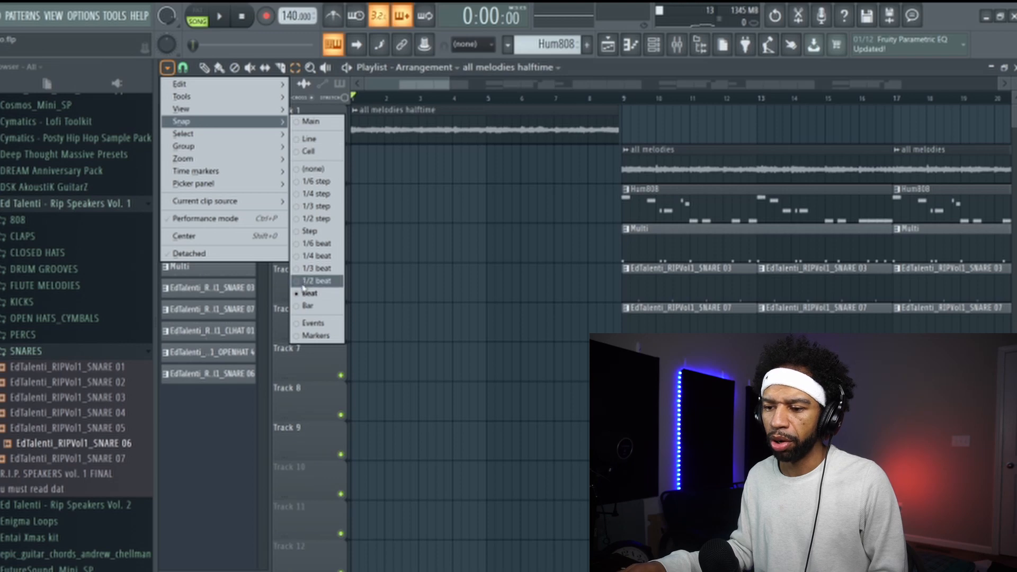
pyautogui.click(305, 306)
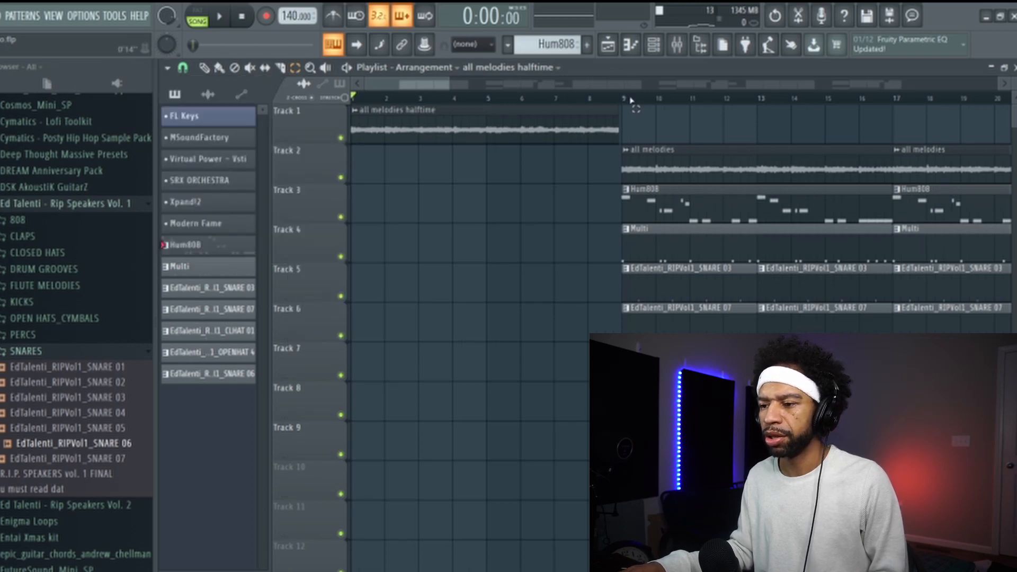
pyautogui.moveTo(624, 99); pyautogui.dragTo(890, 102)
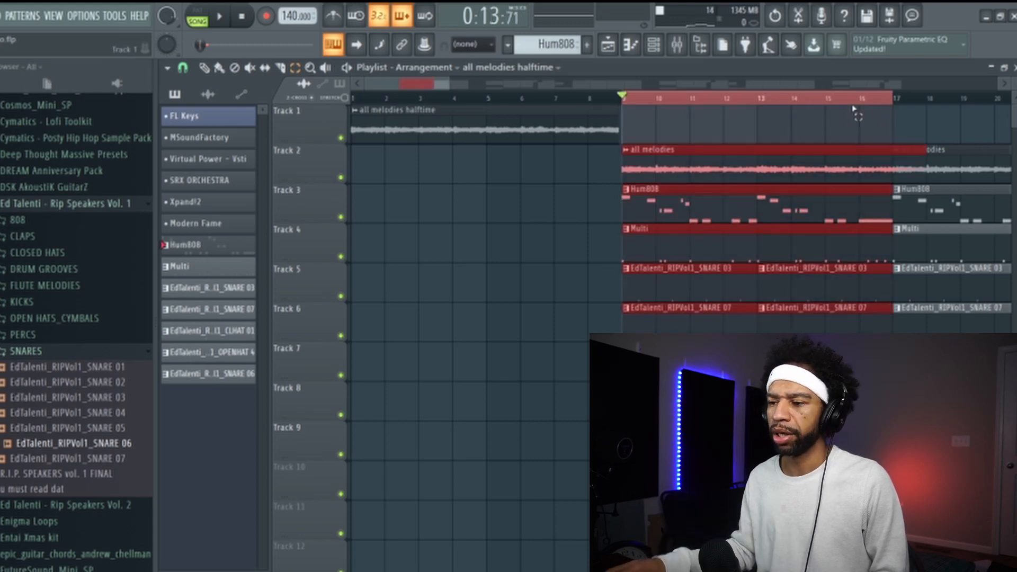
# - Bring up the mixer and the channel rack, and open the Hum808 #2 channel's plugin window
pyautogui.click(677, 45)
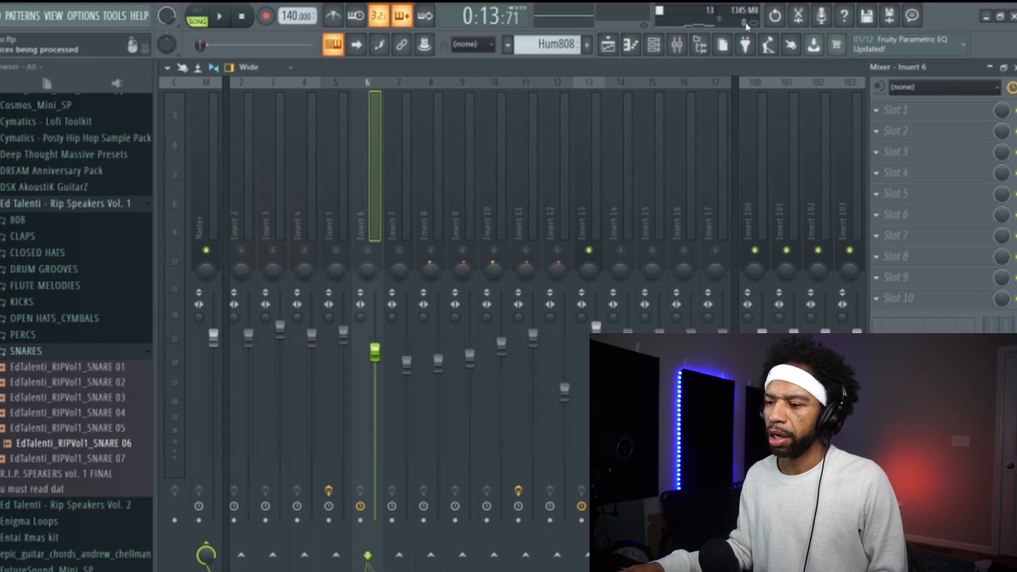
pyautogui.click(663, 45)
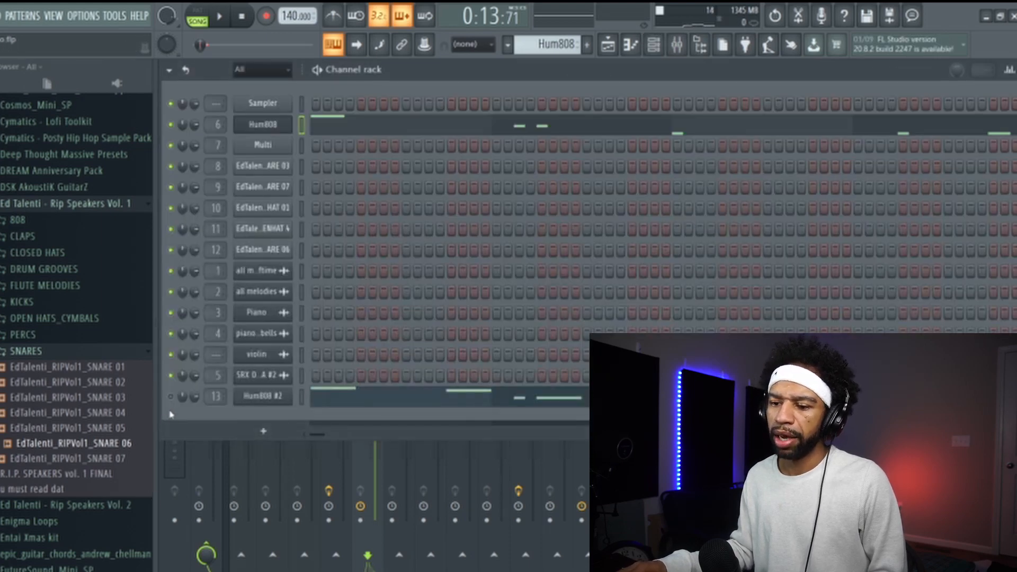
pyautogui.click(271, 400)
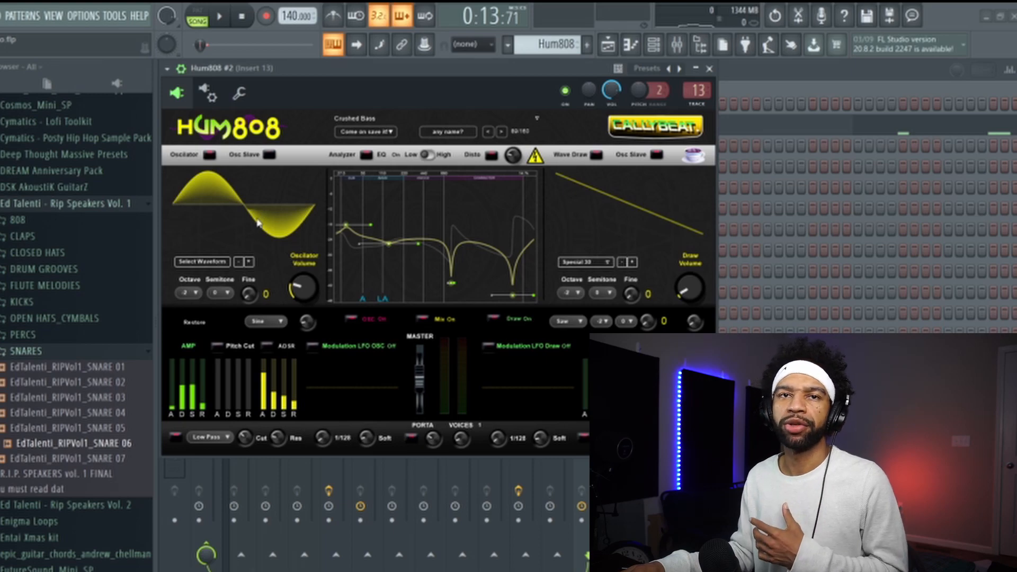
# - Review the Settings and Troubleshooting pages of the Hum808 #2 plugin wrapper and return to the synth interface
pyautogui.click(741, 413)
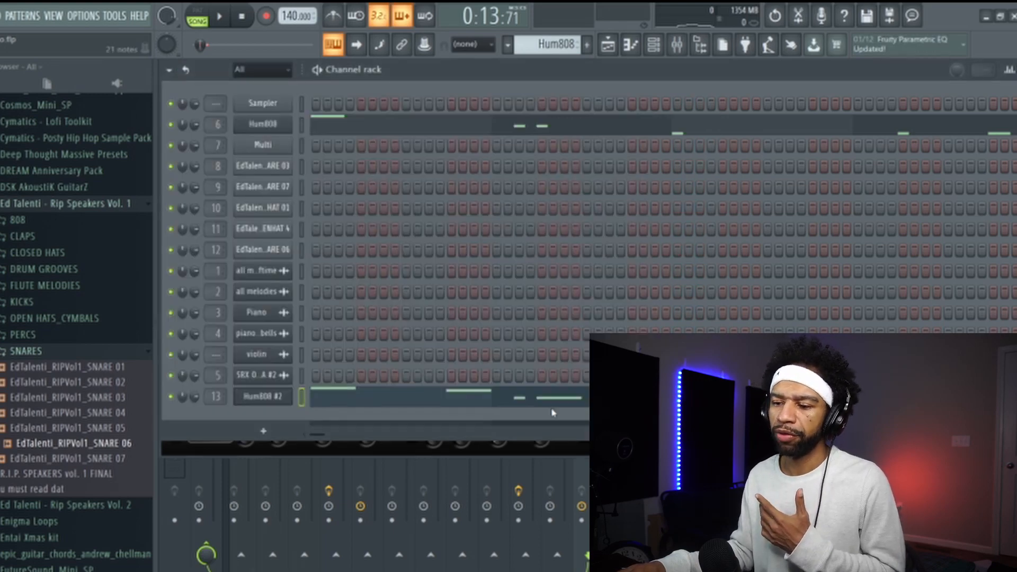
pyautogui.click(276, 398)
pyautogui.click(276, 397)
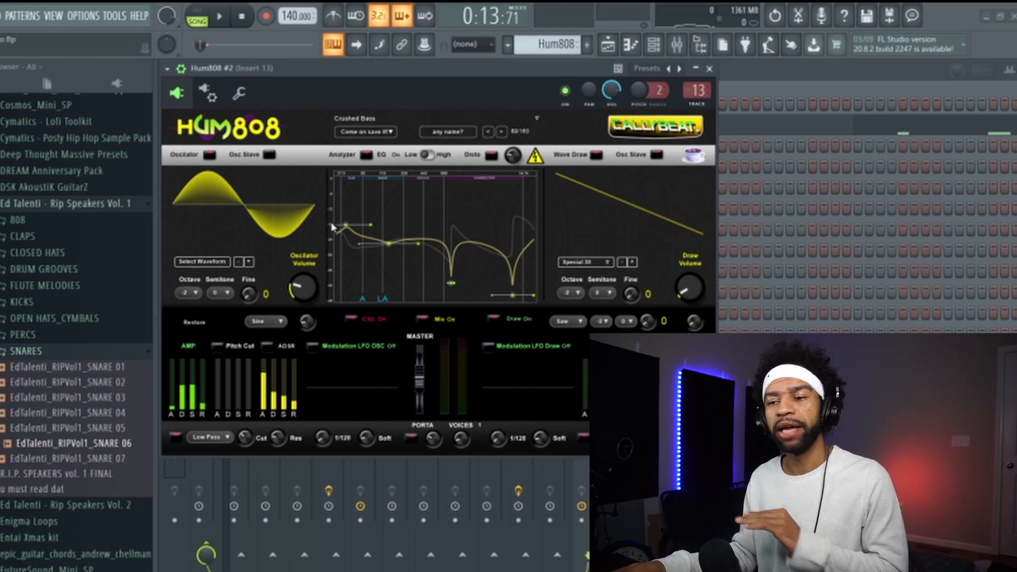
pyautogui.click(211, 96)
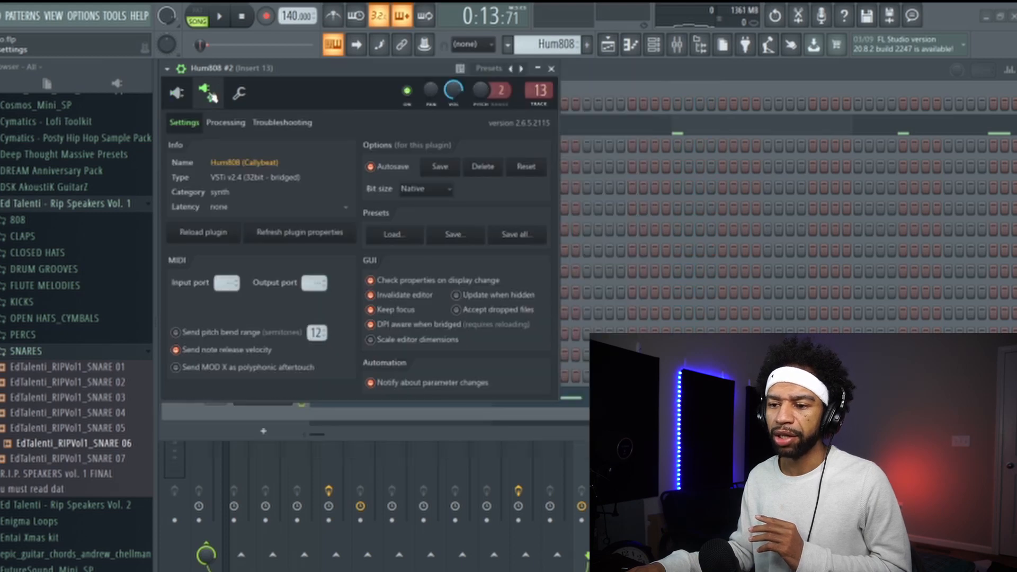
pyautogui.click(274, 124)
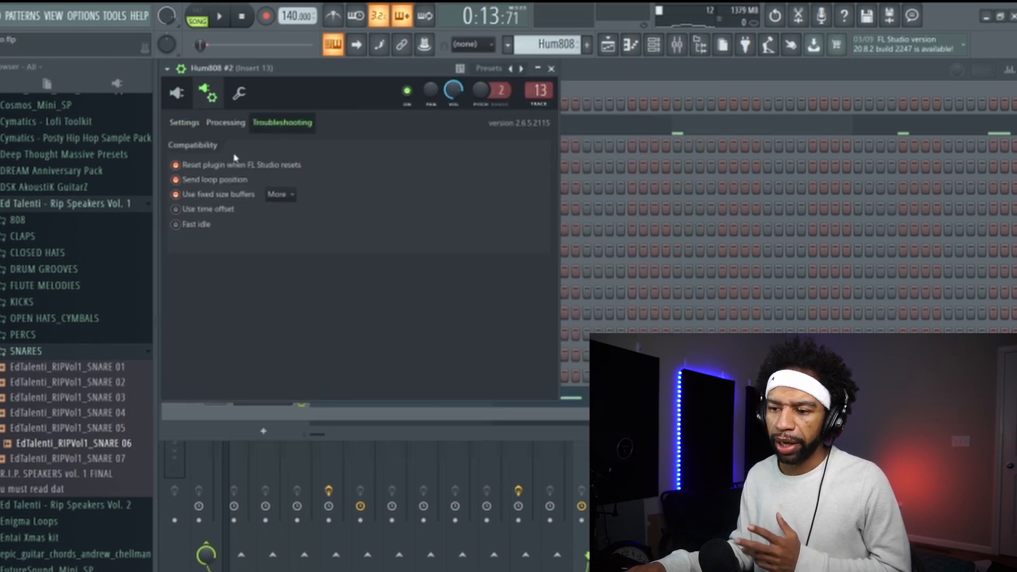
pyautogui.click(225, 125)
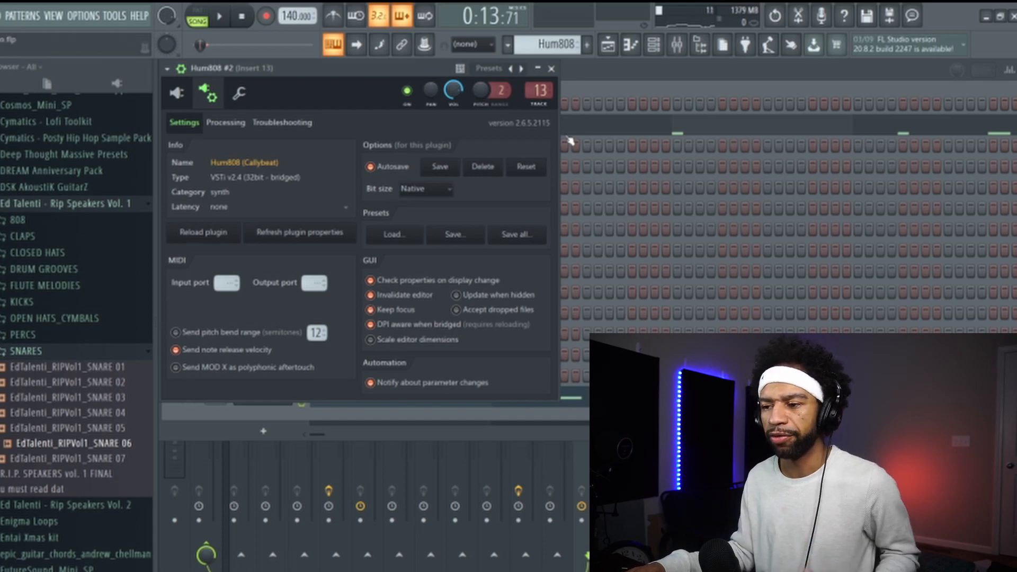
pyautogui.click(591, 85)
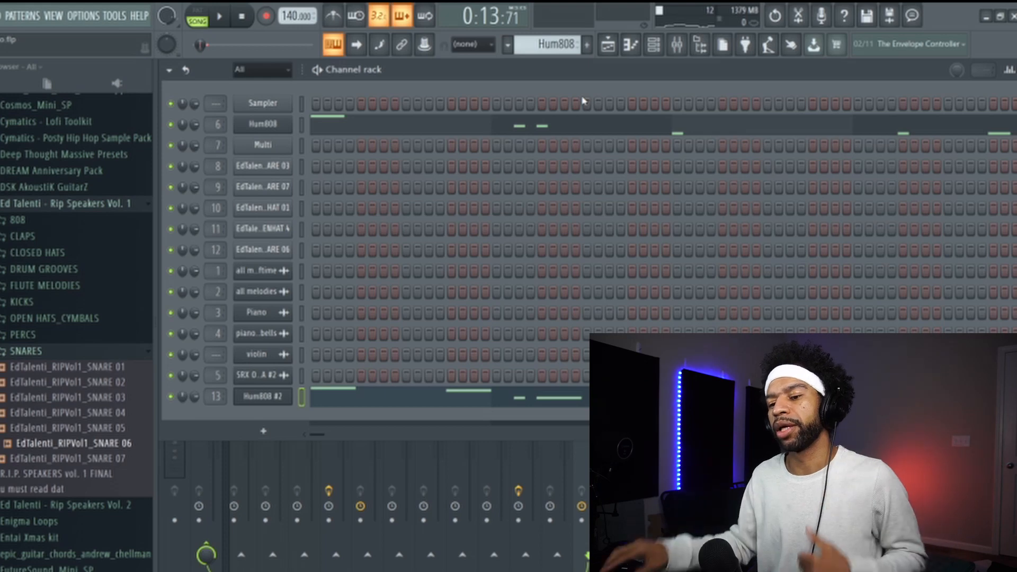
pyautogui.click(267, 401)
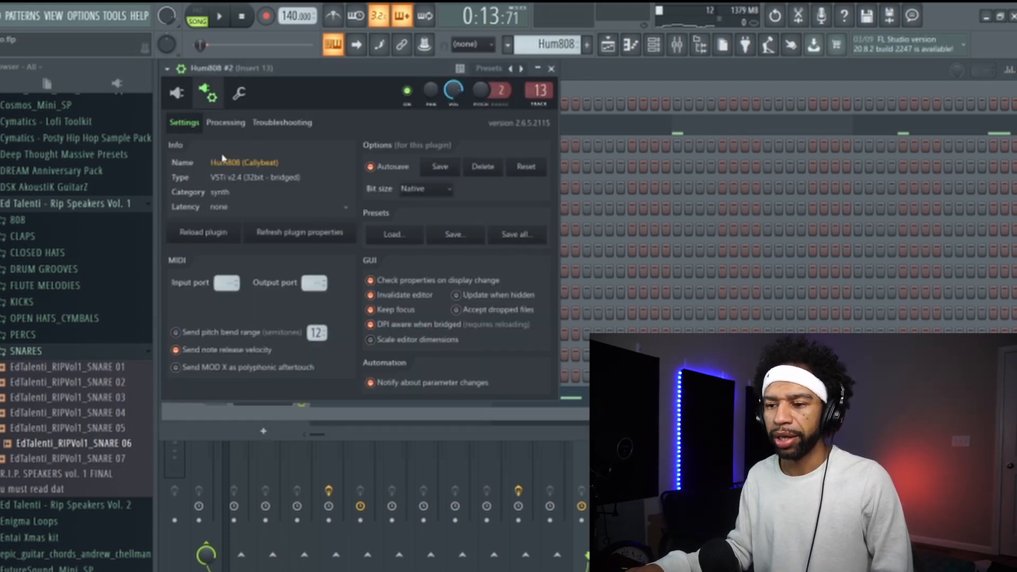
pyautogui.click(181, 96)
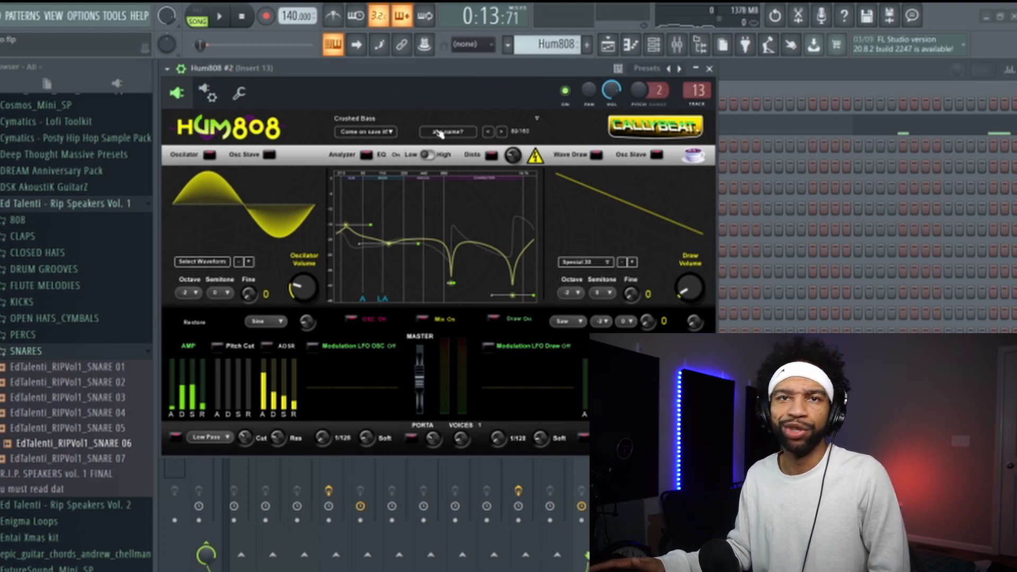
# - Load the Hum 808 preset in the Hum808 #2 synth and play the song to hear it
pyautogui.click(538, 119)
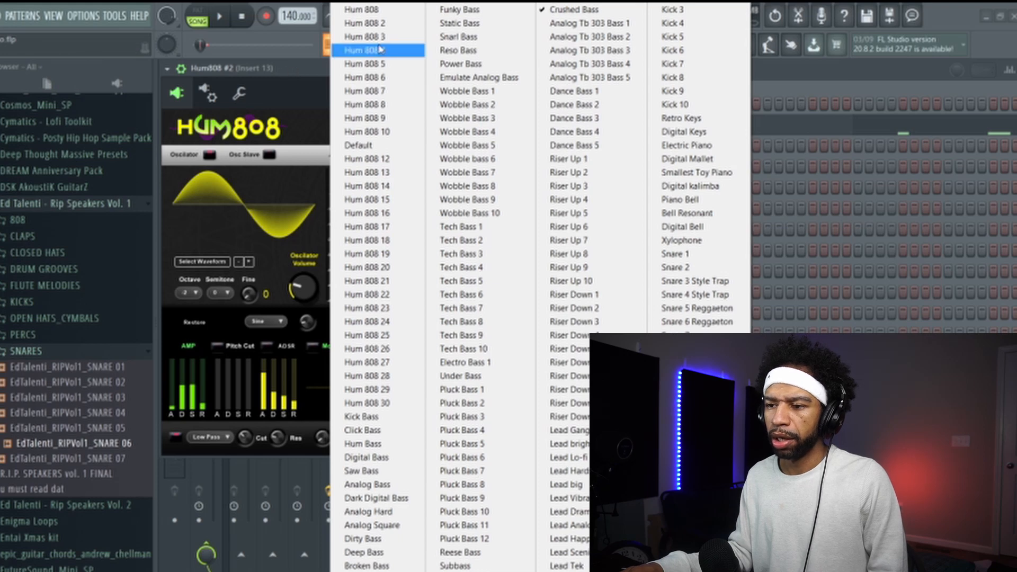
pyautogui.click(369, 10)
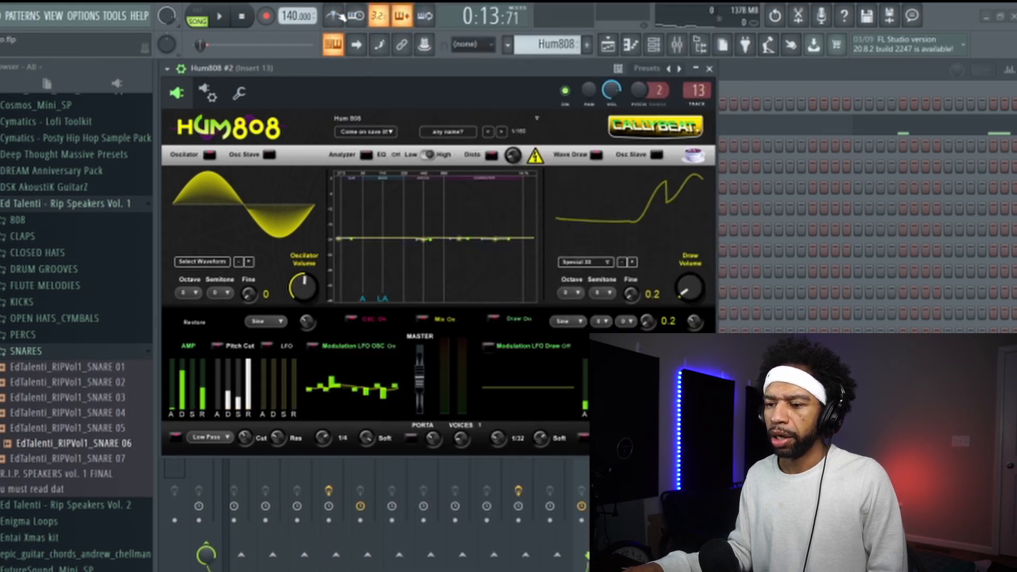
pyautogui.click(221, 17)
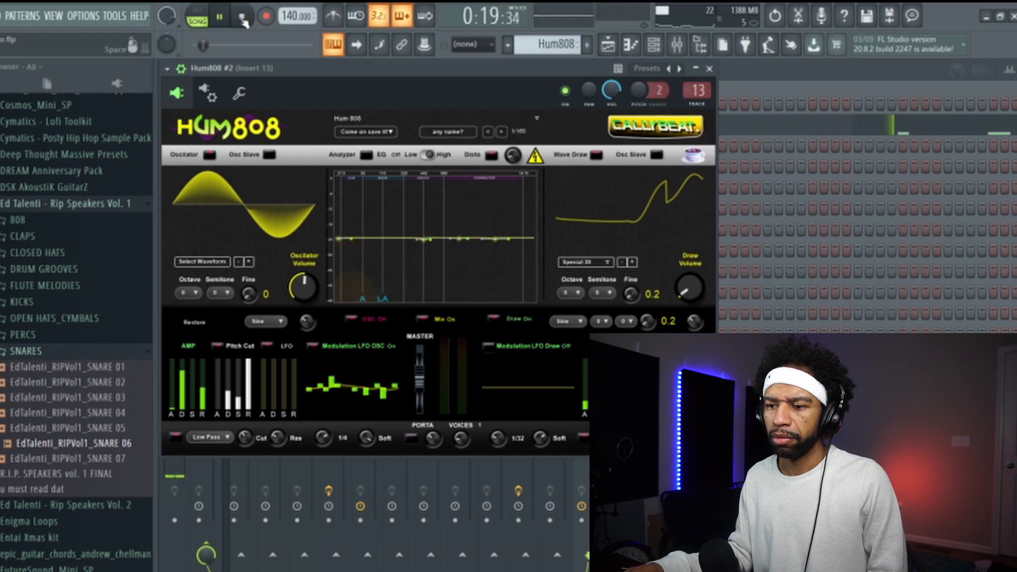
# - Load the Hum 808 2 preset and audition it by playing the selected bars, stopping playback when done
pyautogui.click(539, 121)
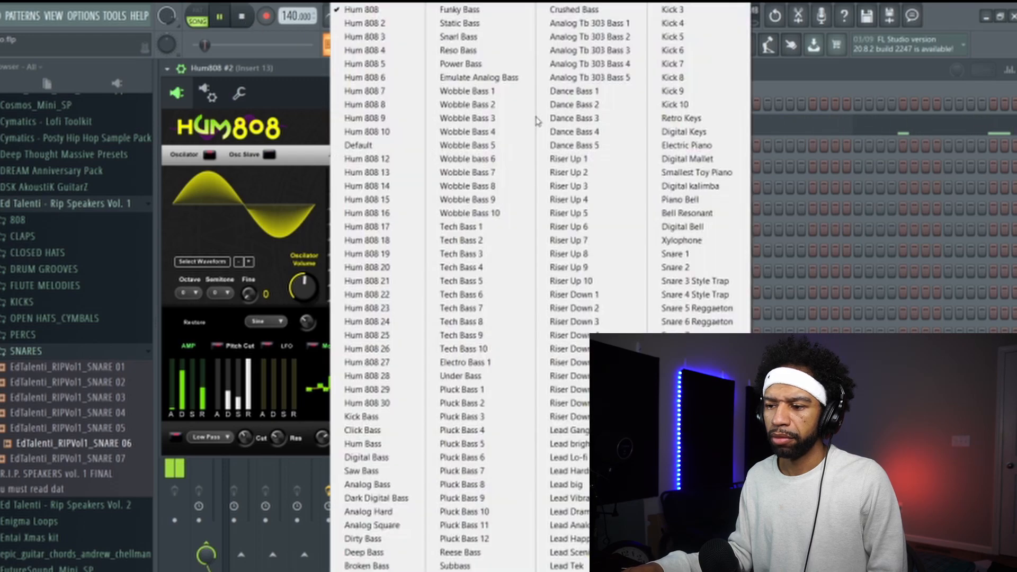
pyautogui.click(401, 25)
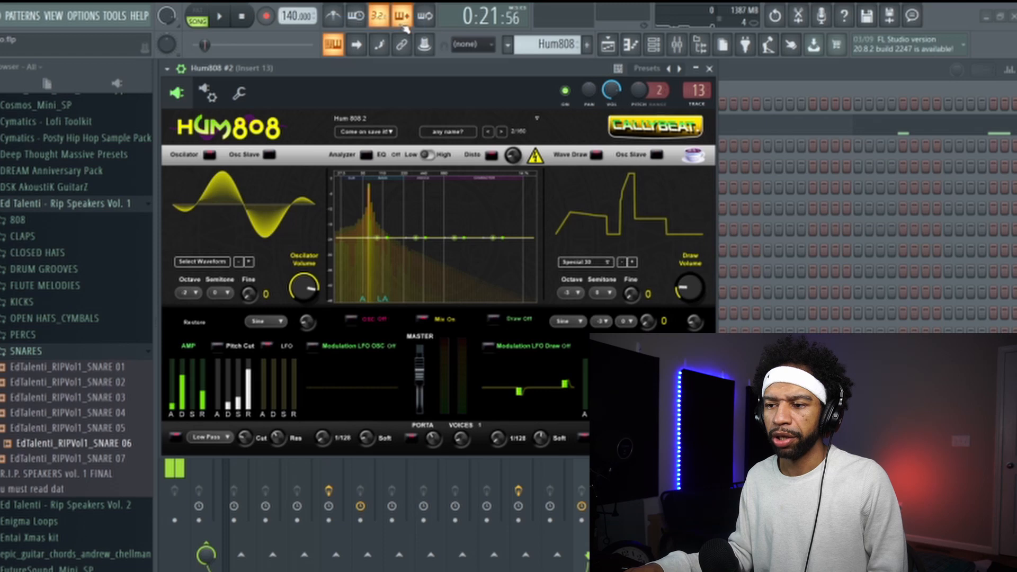
pyautogui.click(242, 16)
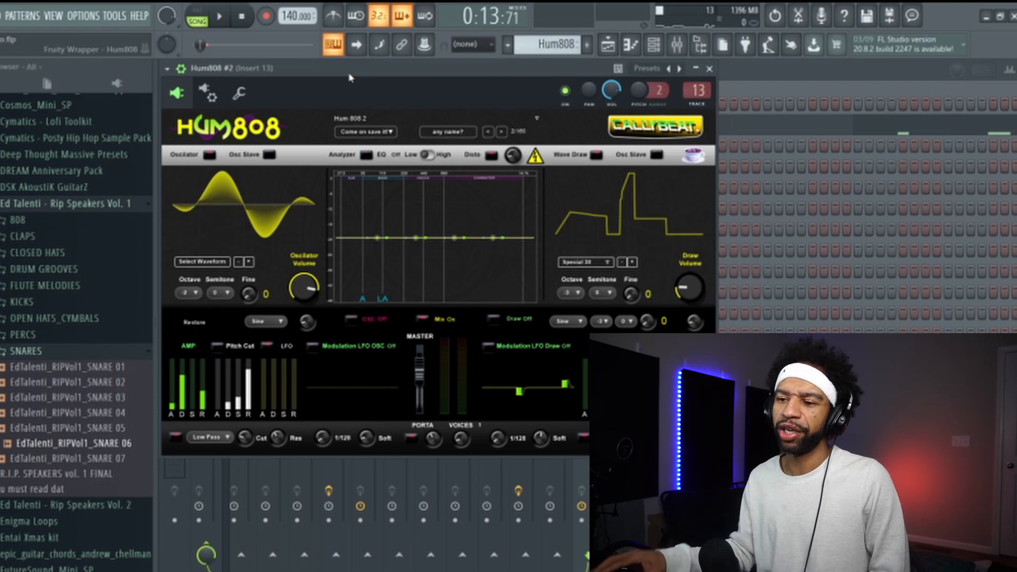
pyautogui.click(223, 17)
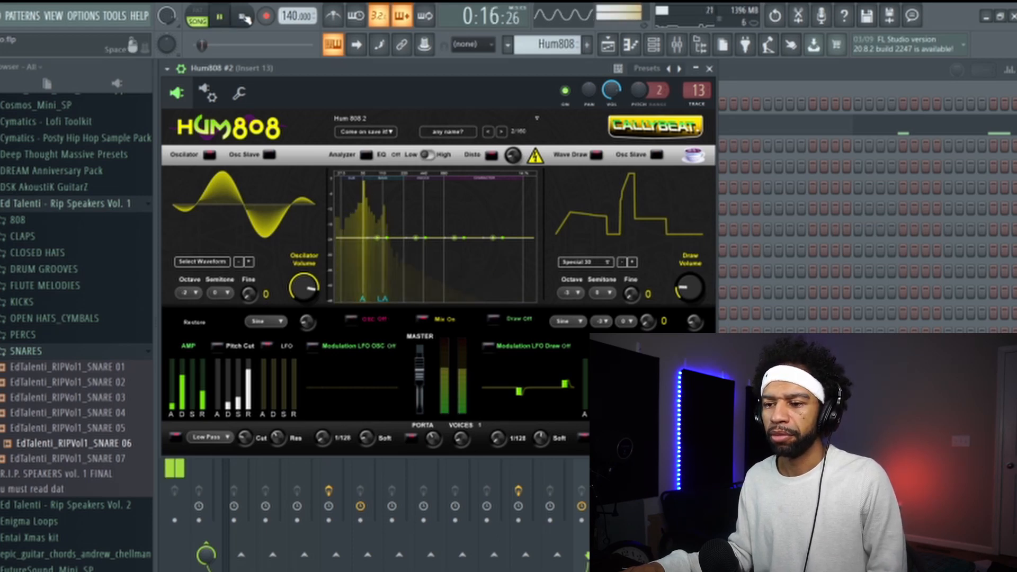
pyautogui.click(243, 18)
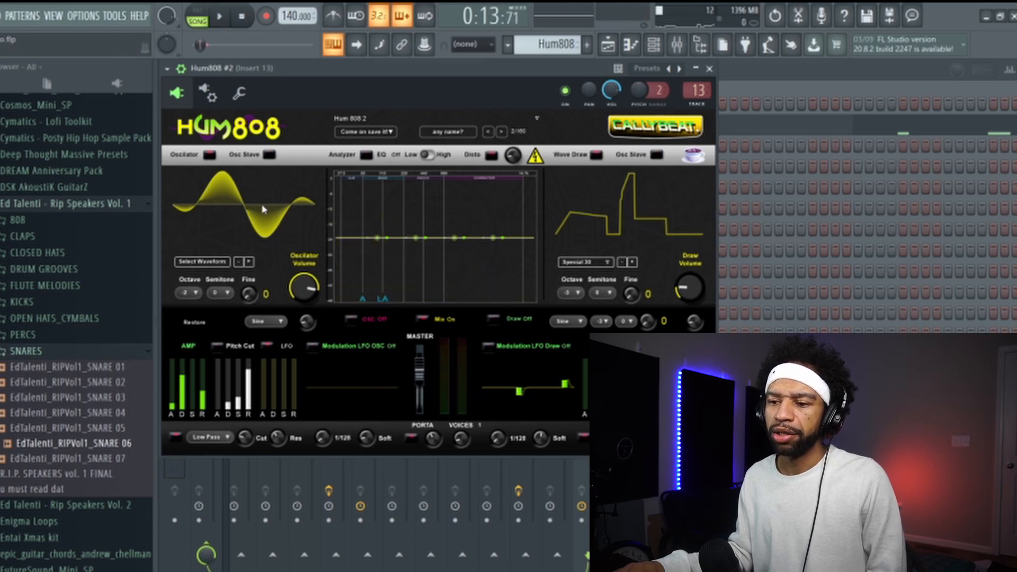
# - Advance the main oscillator's waveform by three and check the wave type options below it, leaving Sine selected
pyautogui.click(249, 262)
pyautogui.click(249, 262)
pyautogui.click(249, 263)
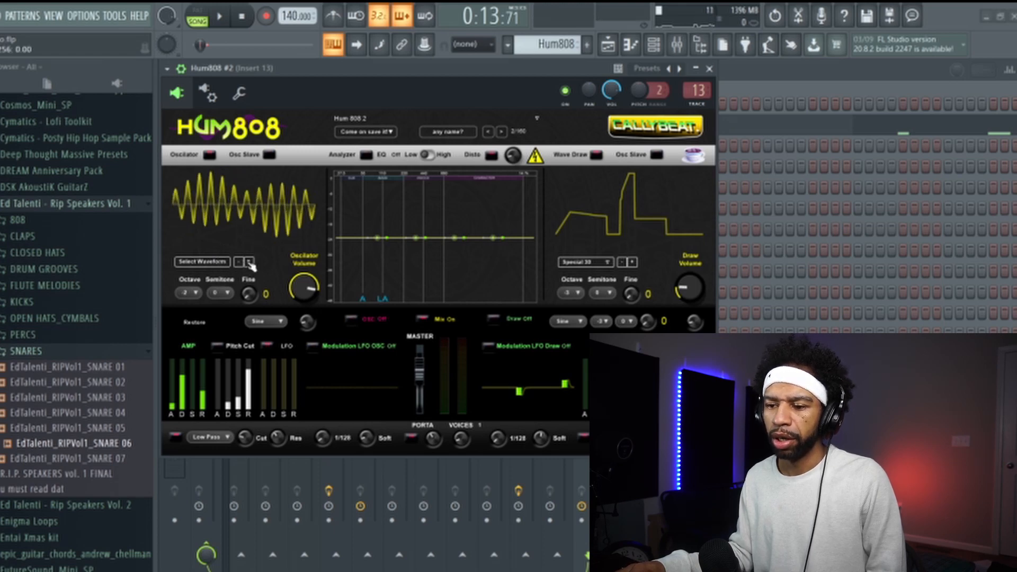
pyautogui.click(284, 321)
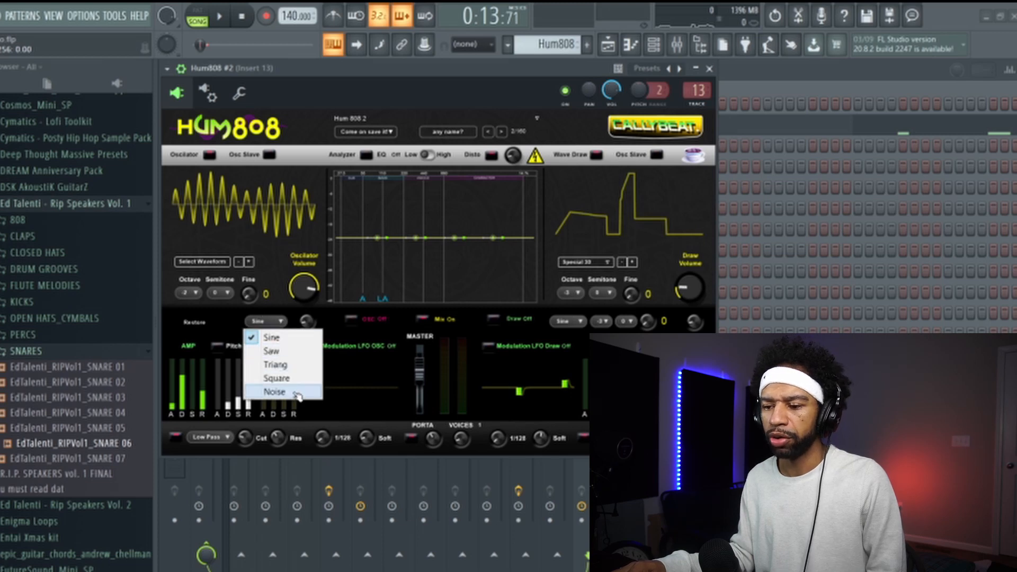
pyautogui.click(335, 67)
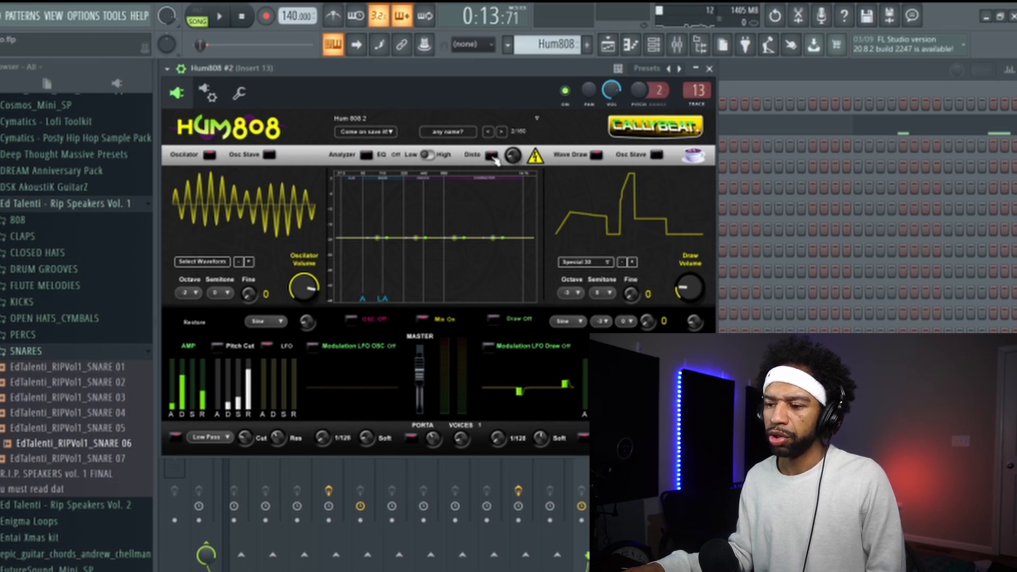
# - Play the selected bars twice to audition the changed oscillator waveform, stopping playback each time
pyautogui.click(222, 18)
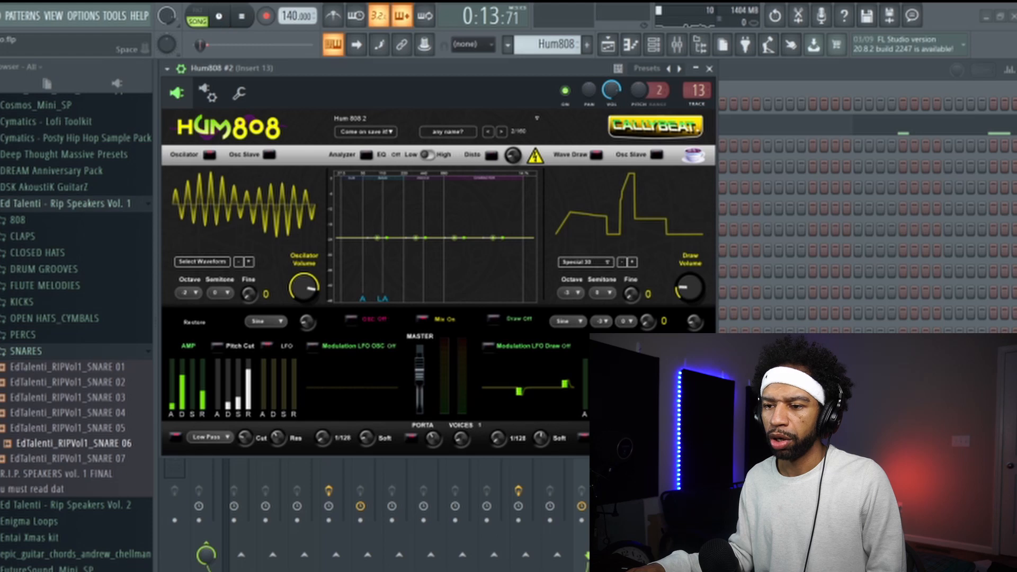
pyautogui.click(244, 20)
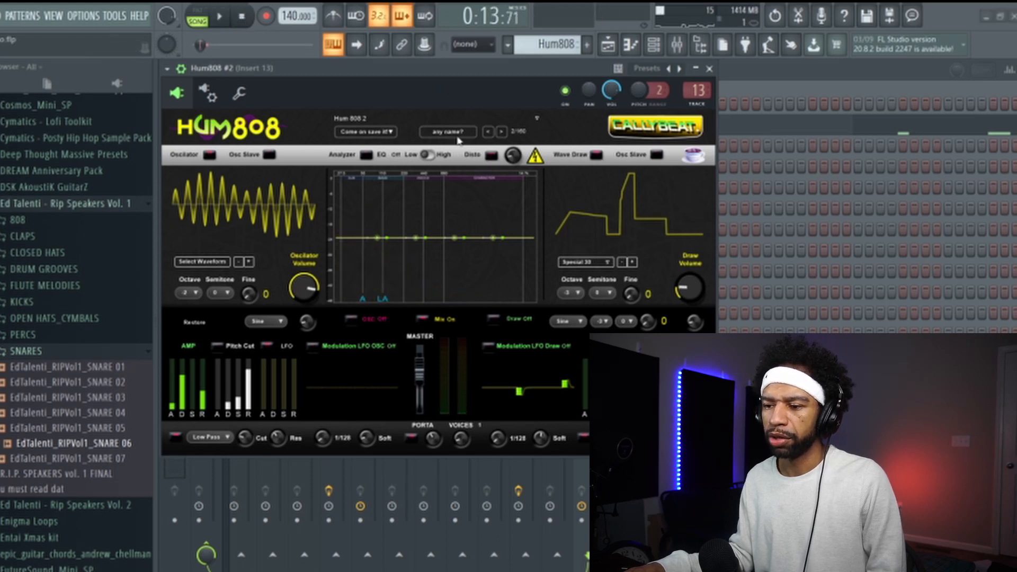
pyautogui.press('space')
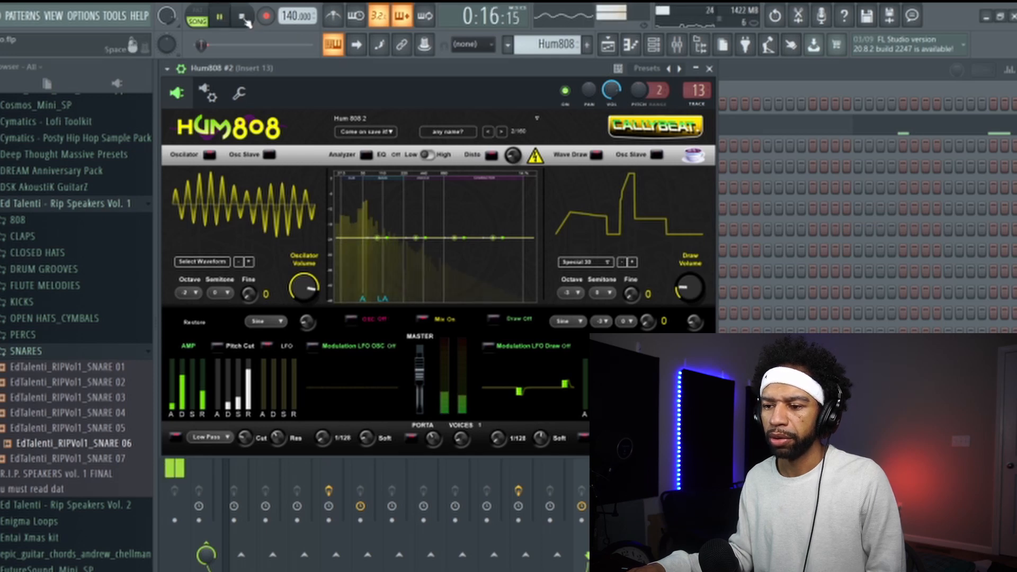
pyautogui.click(244, 19)
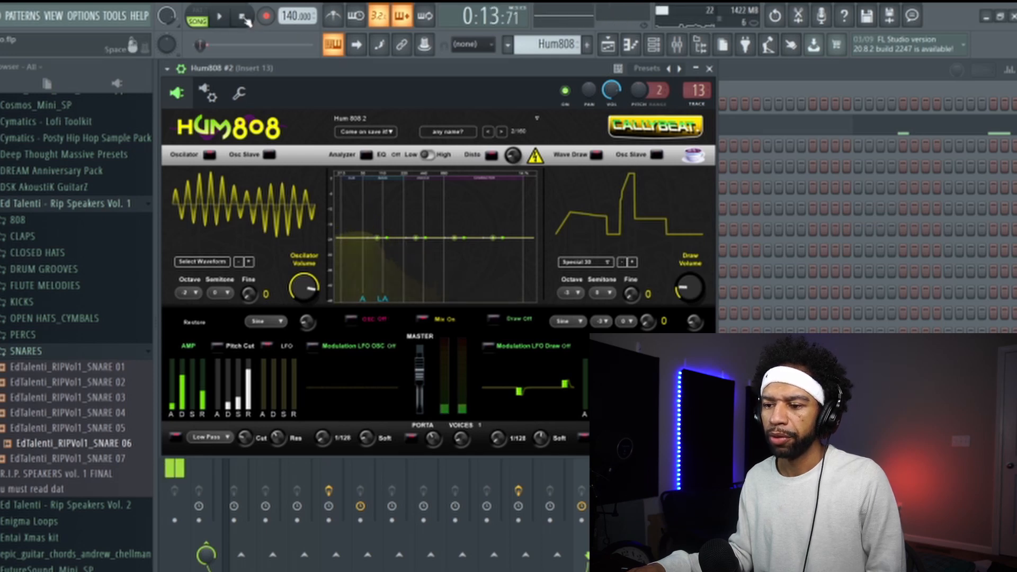
# - Turn on the synth's EQ, boost its lowest band strongly around 55 Hz and audition the result
pyautogui.click(366, 157)
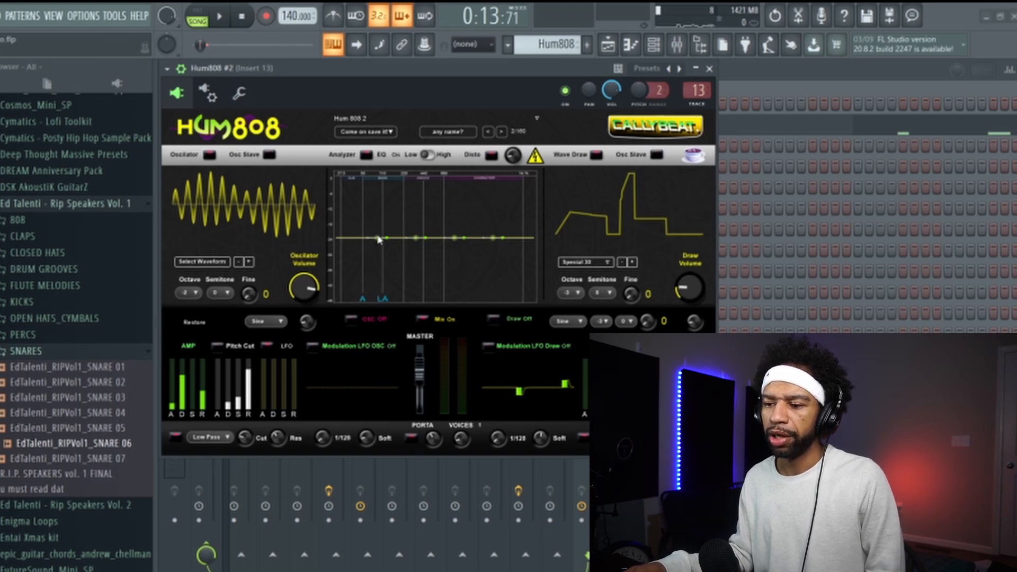
pyautogui.moveTo(378, 239); pyautogui.dragTo(366, 202)
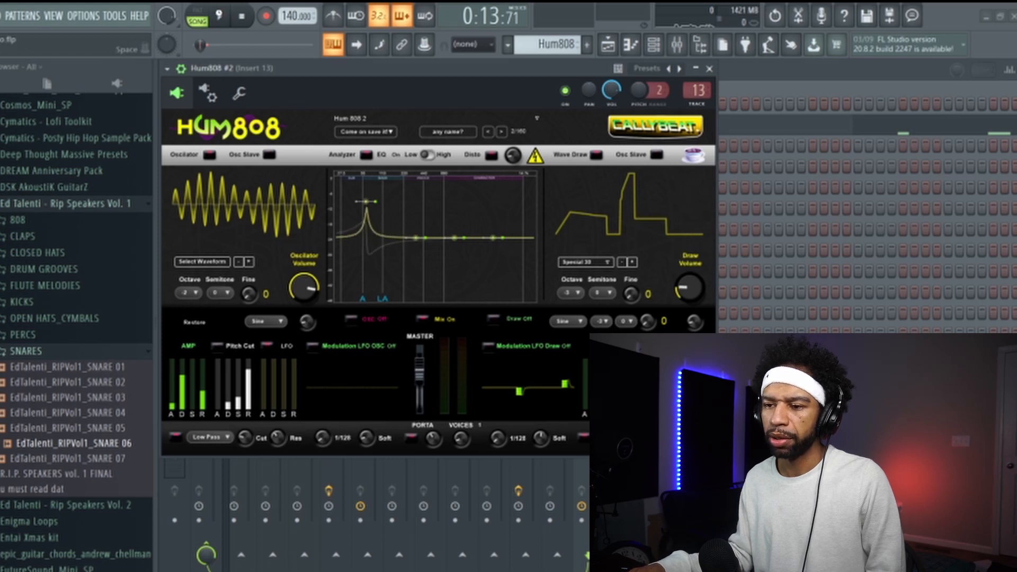
pyautogui.press('space')
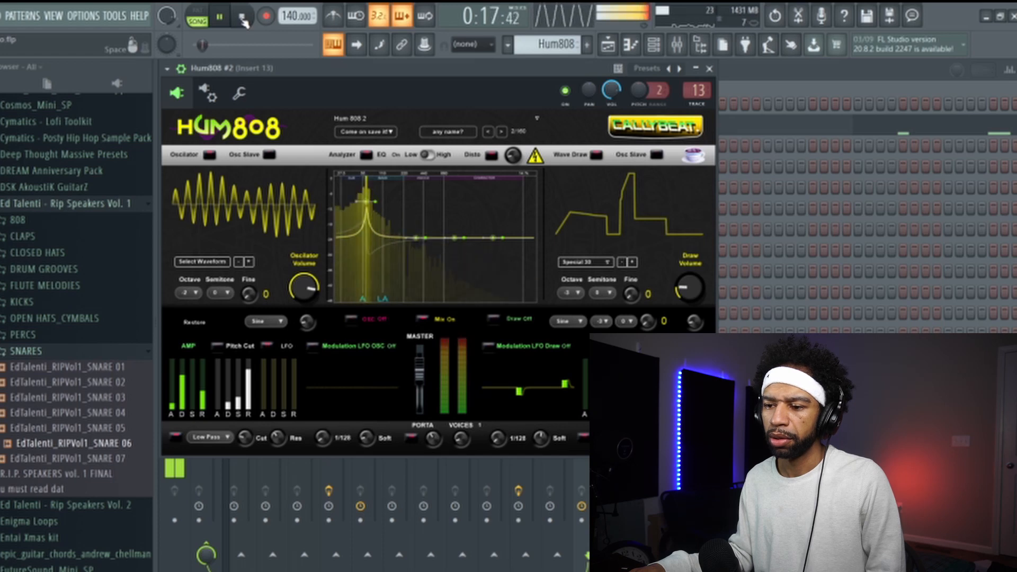
pyautogui.click(243, 20)
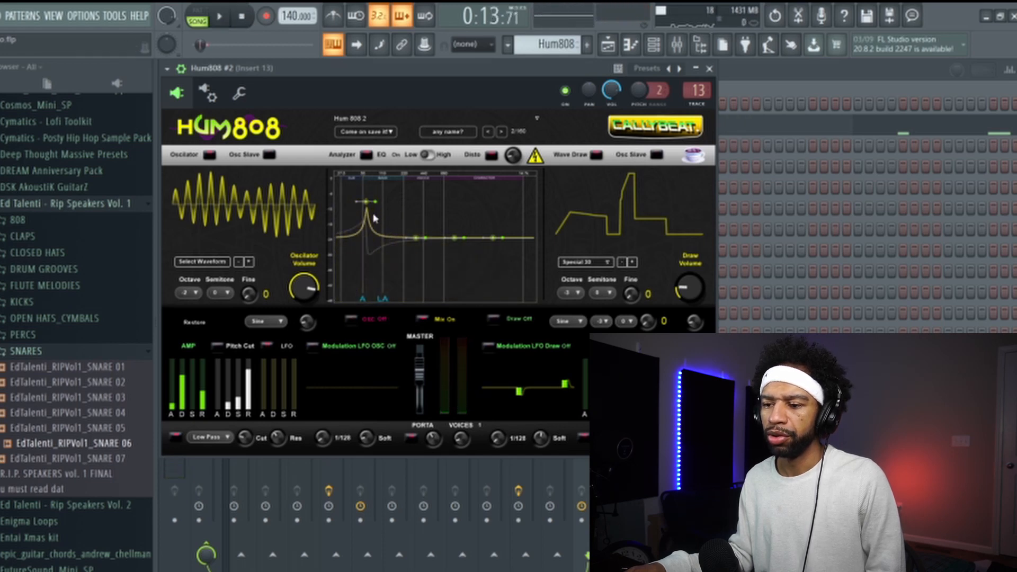
# - Reshape the EQ with the three higher bands boosted and the lowest band cut, playing the song to hear it
pyautogui.moveTo(369, 207); pyautogui.dragTo(366, 232)
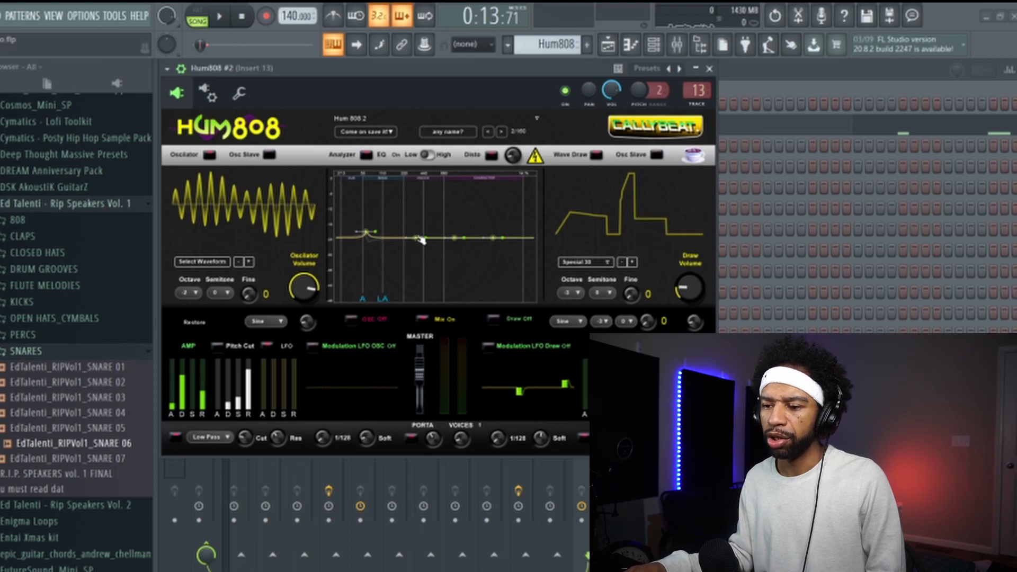
pyautogui.moveTo(420, 231); pyautogui.dragTo(425, 213)
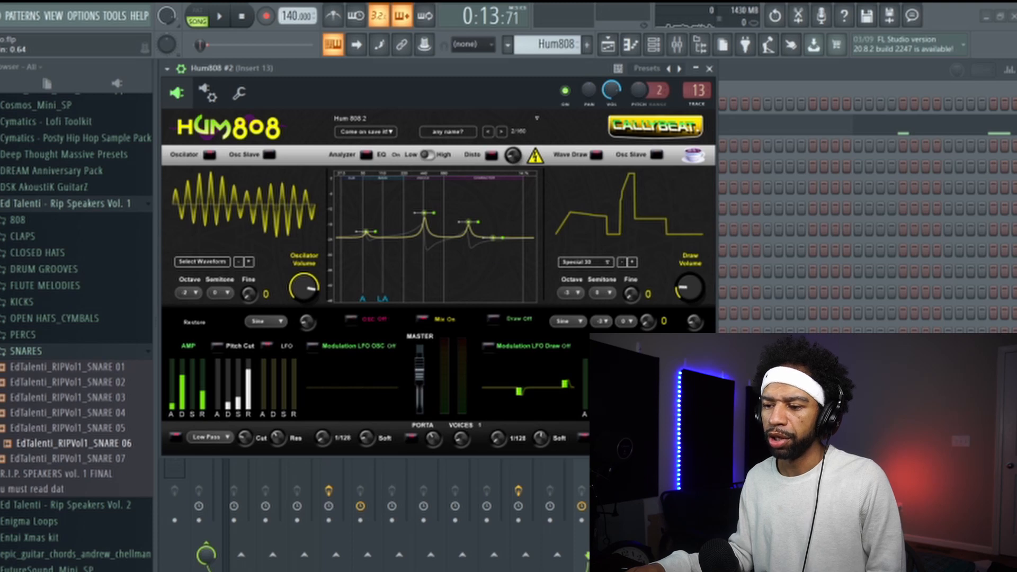
pyautogui.moveTo(502, 224); pyautogui.dragTo(503, 222)
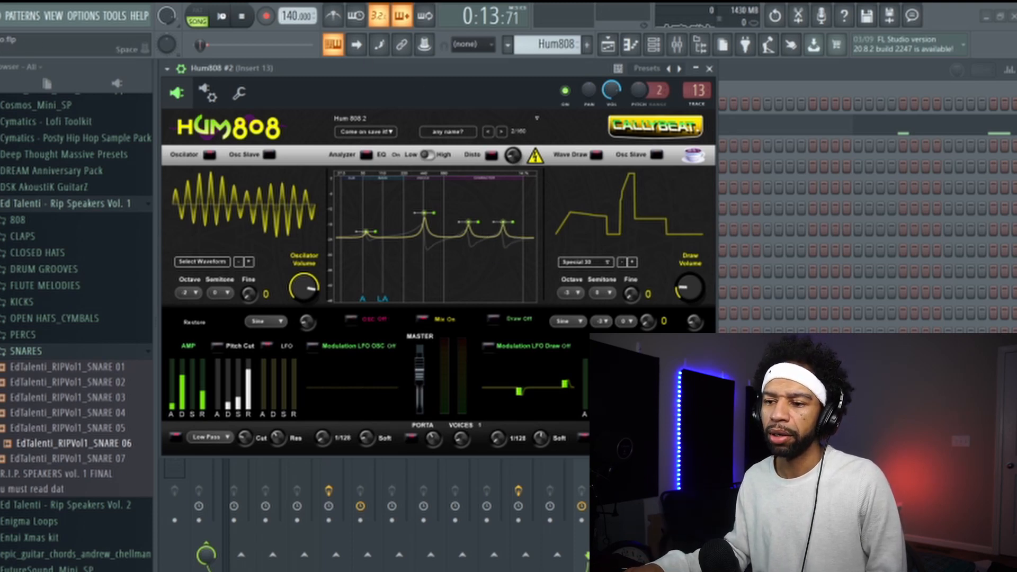
pyautogui.click(222, 16)
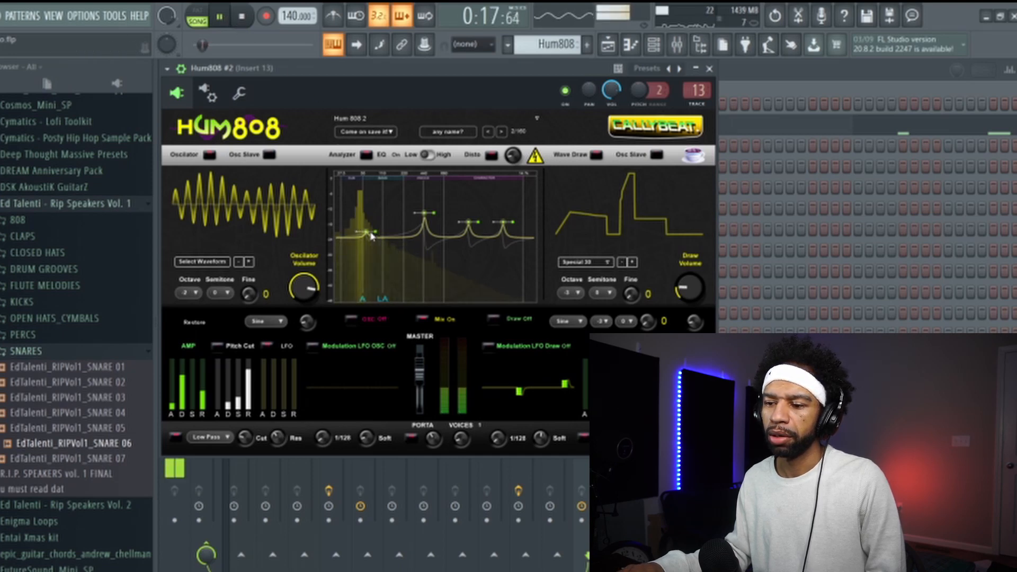
pyautogui.press('space')
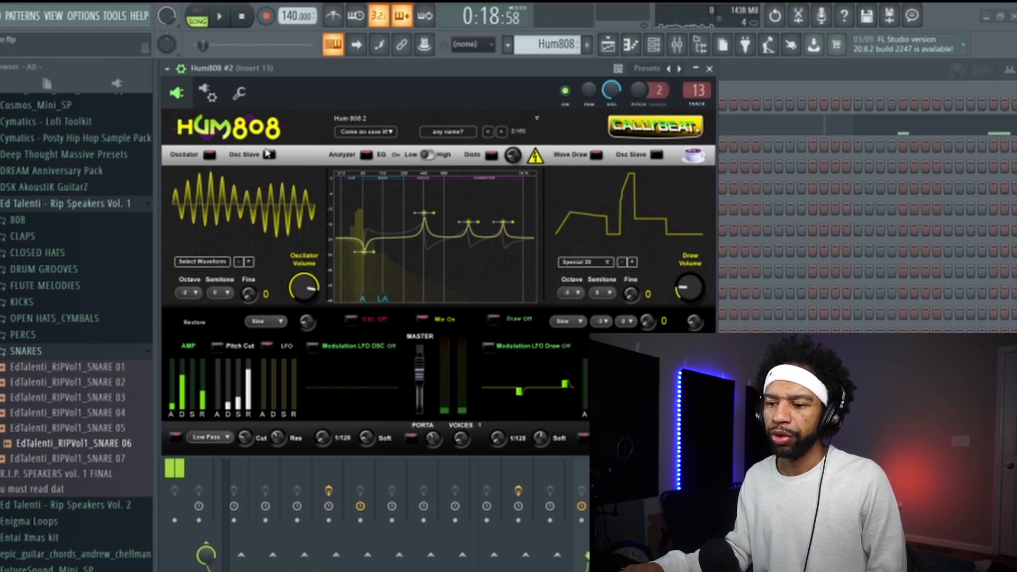
# - Load the Crushed Bass preset and resume the song to hear it in the beat
pyautogui.click(538, 121)
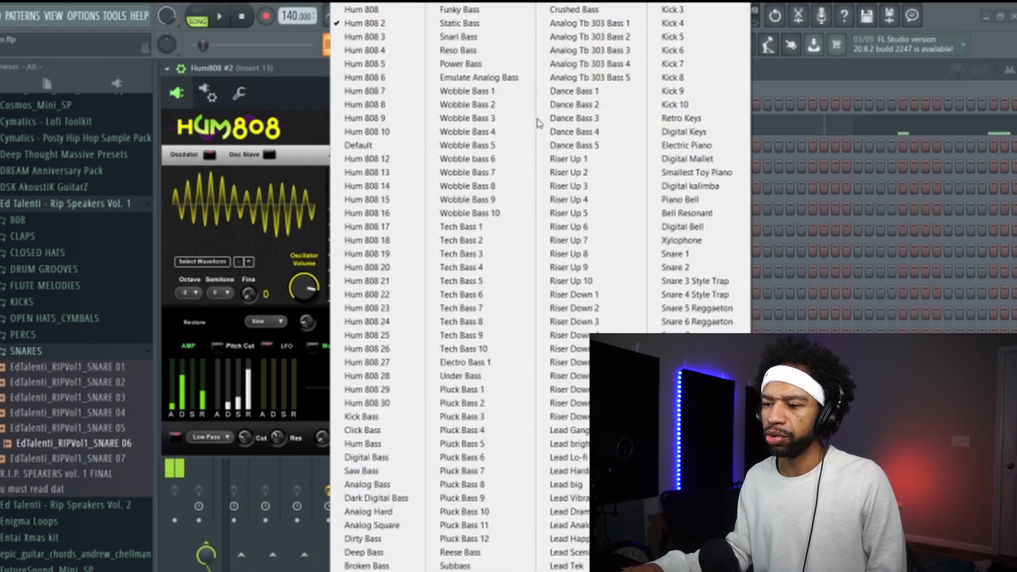
pyautogui.click(567, 10)
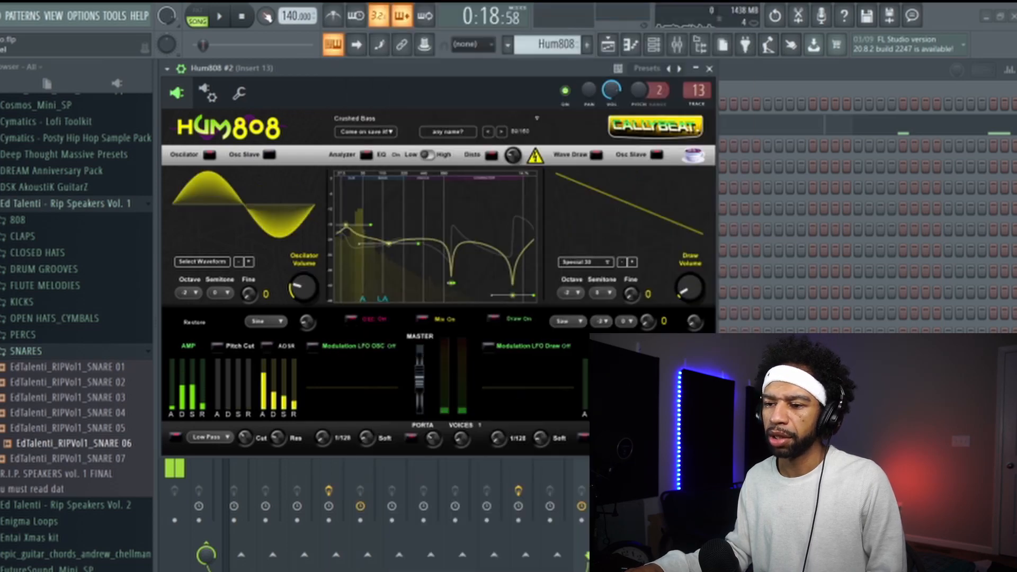
pyautogui.click(220, 17)
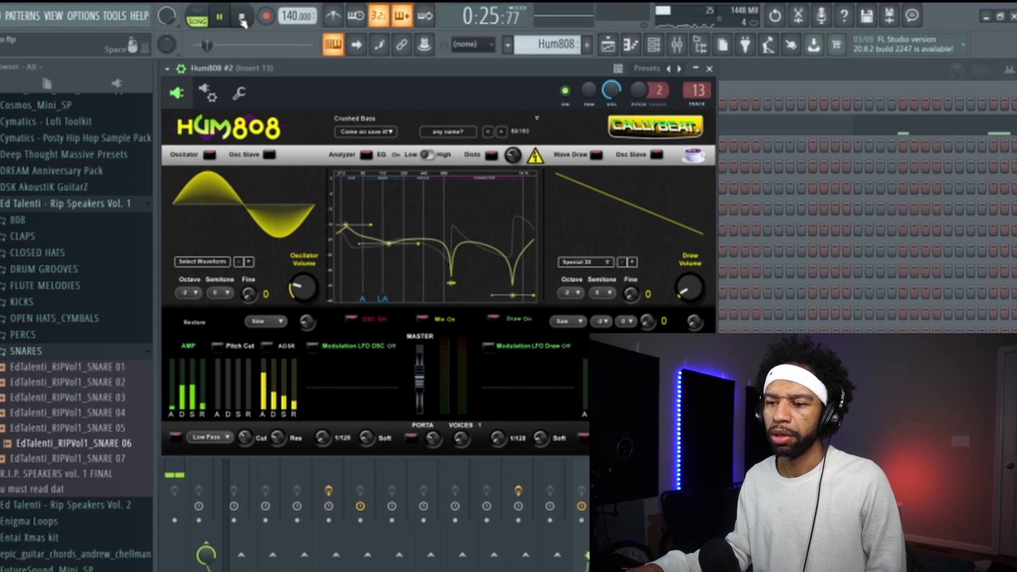
# - Stop the song, load the Reese Bass preset, and play the selected bars to audition it
pyautogui.click(243, 20)
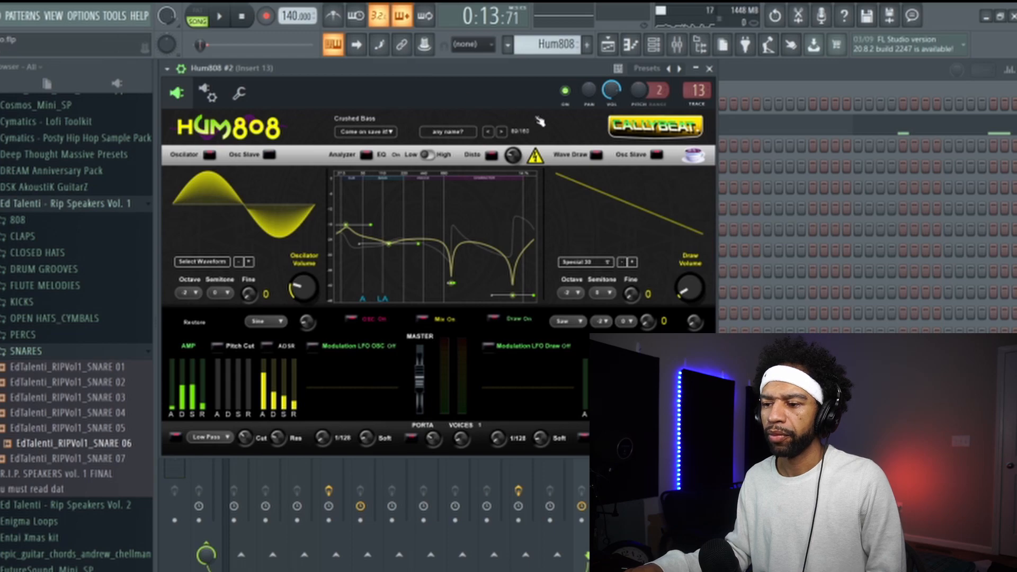
pyautogui.click(539, 122)
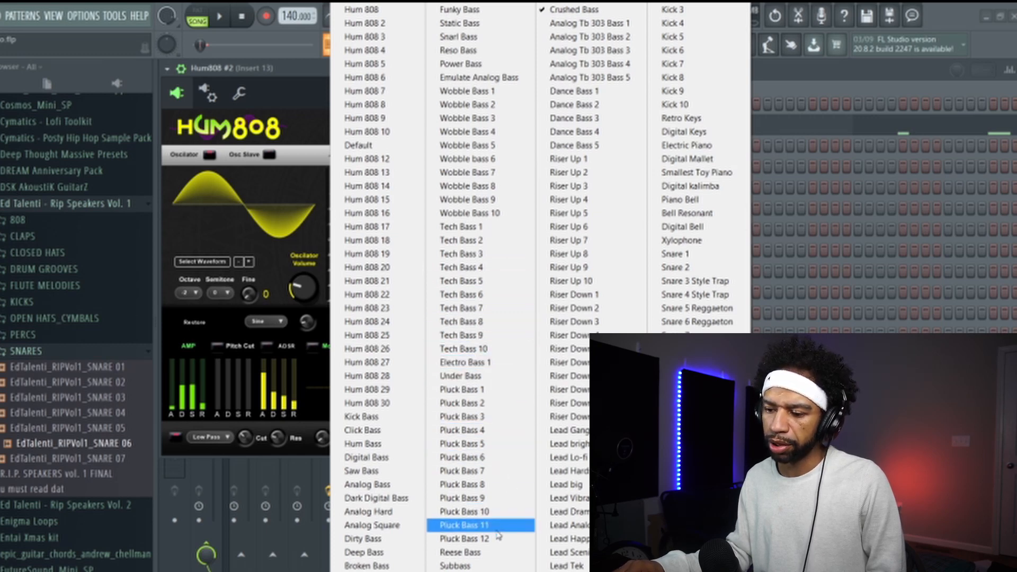
pyautogui.click(466, 552)
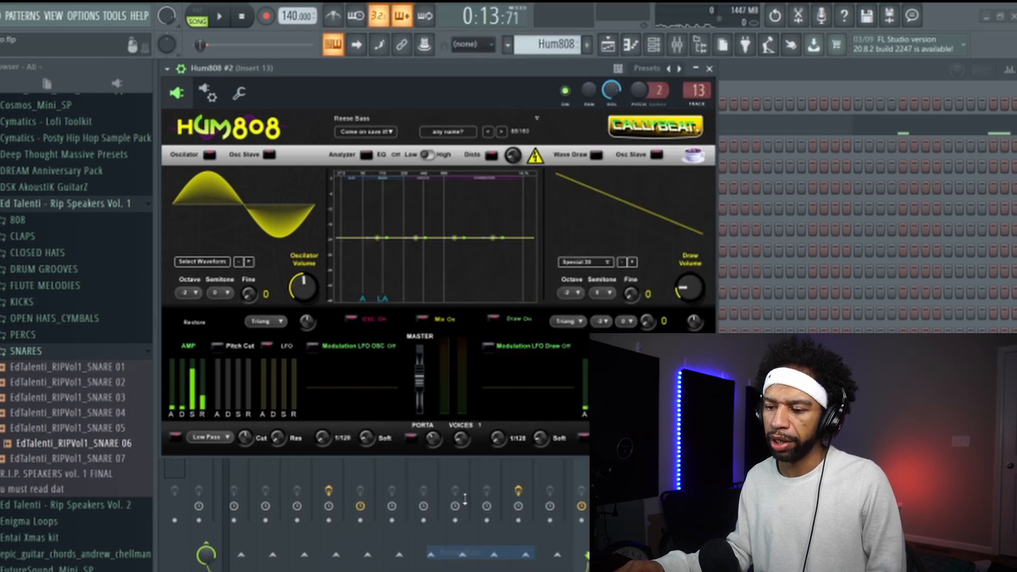
pyautogui.click(220, 18)
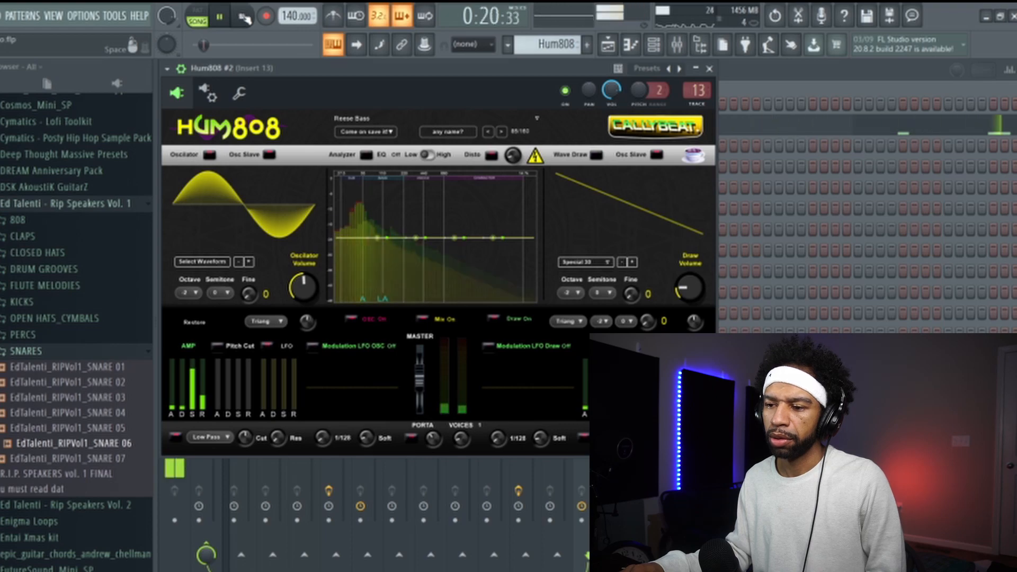
pyautogui.press('space')
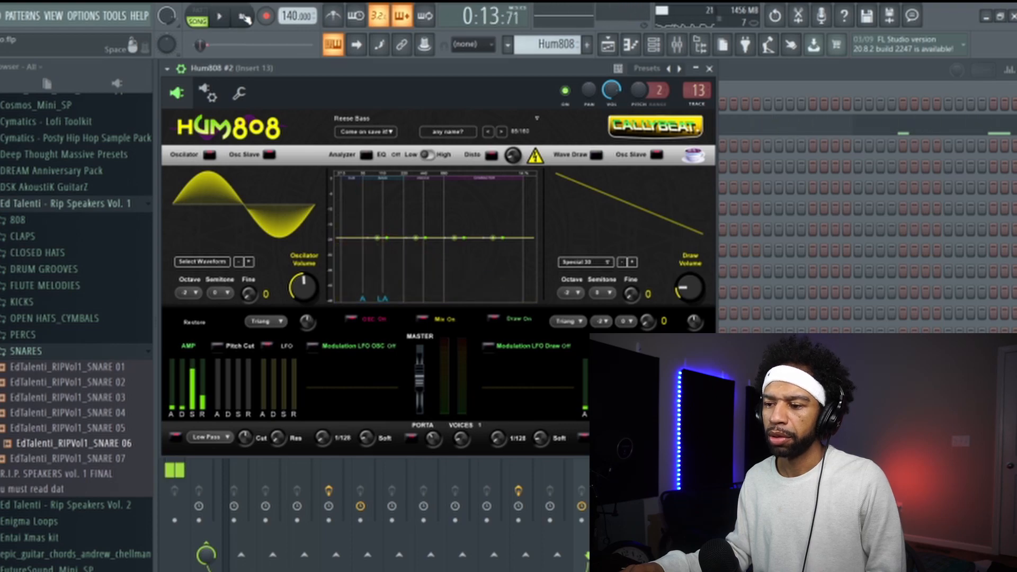
# - Load the Saw Bass preset and play the selected bars briefly to hear it in the beat
pyautogui.click(537, 118)
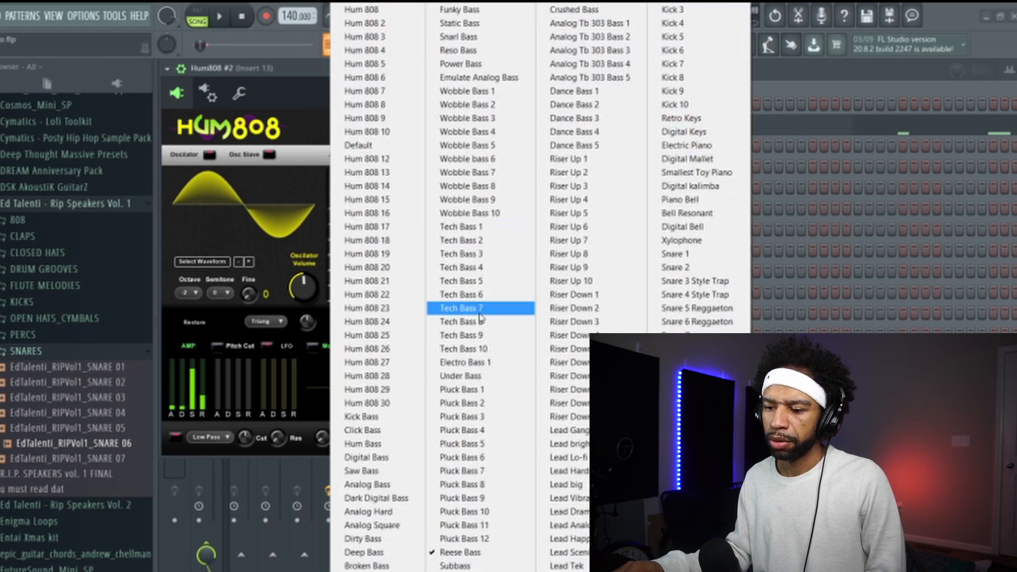
pyautogui.click(372, 471)
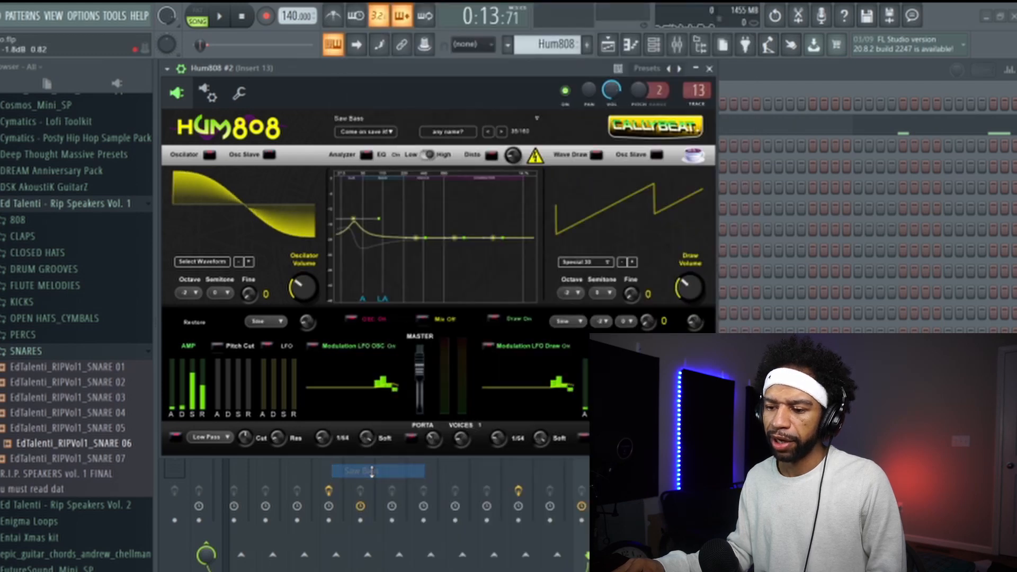
pyautogui.click(221, 18)
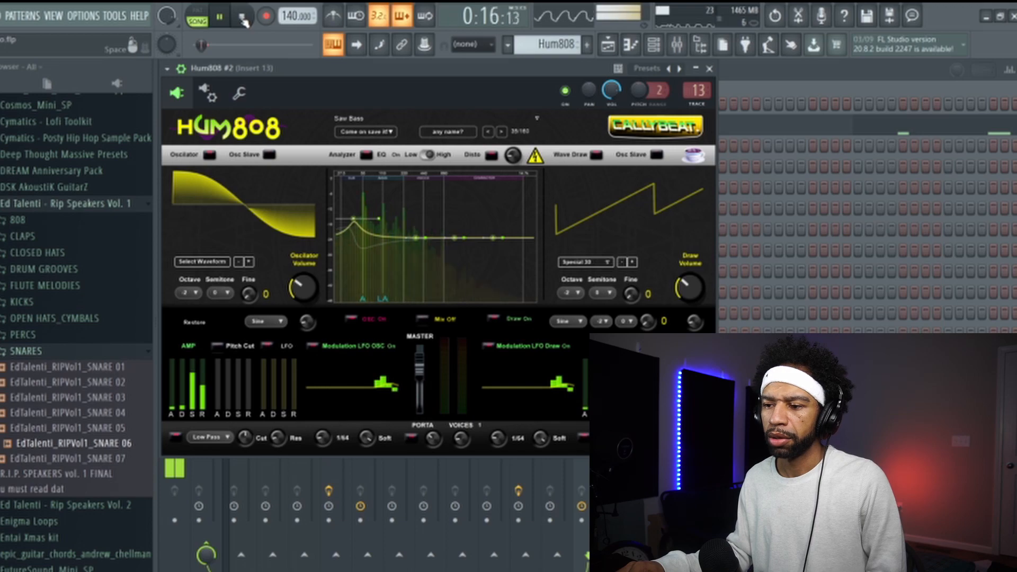
pyautogui.press('space')
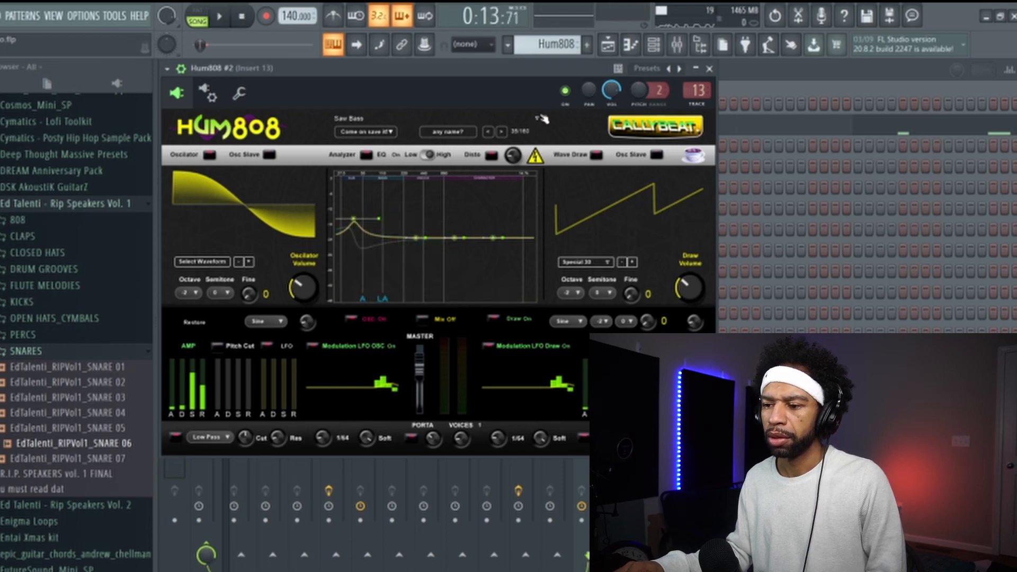
# - Switch the synth to the Wobble Bass 5 preset and audition it over the selected bars, stopping playback at the end
pyautogui.click(539, 117)
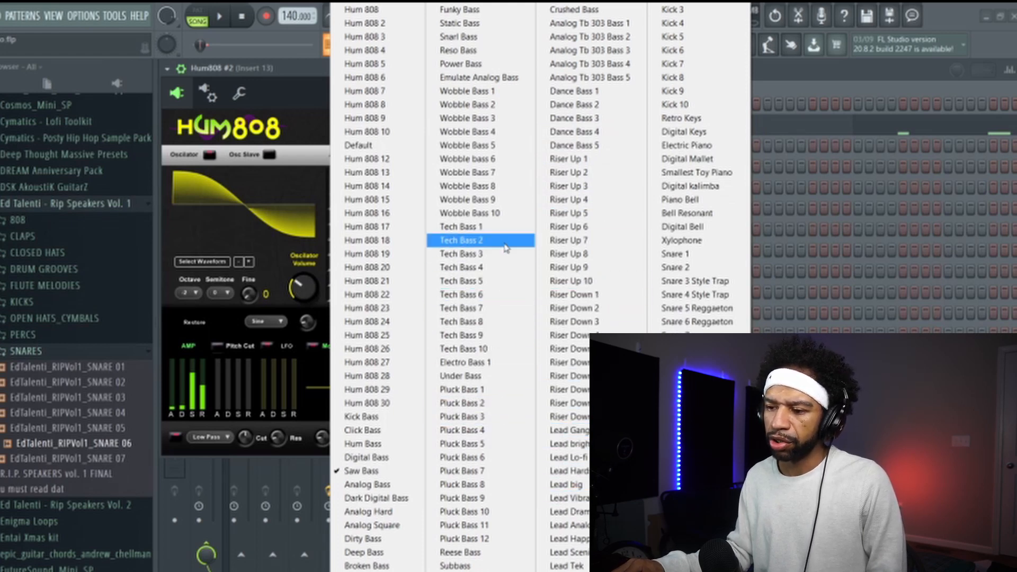
pyautogui.click(495, 146)
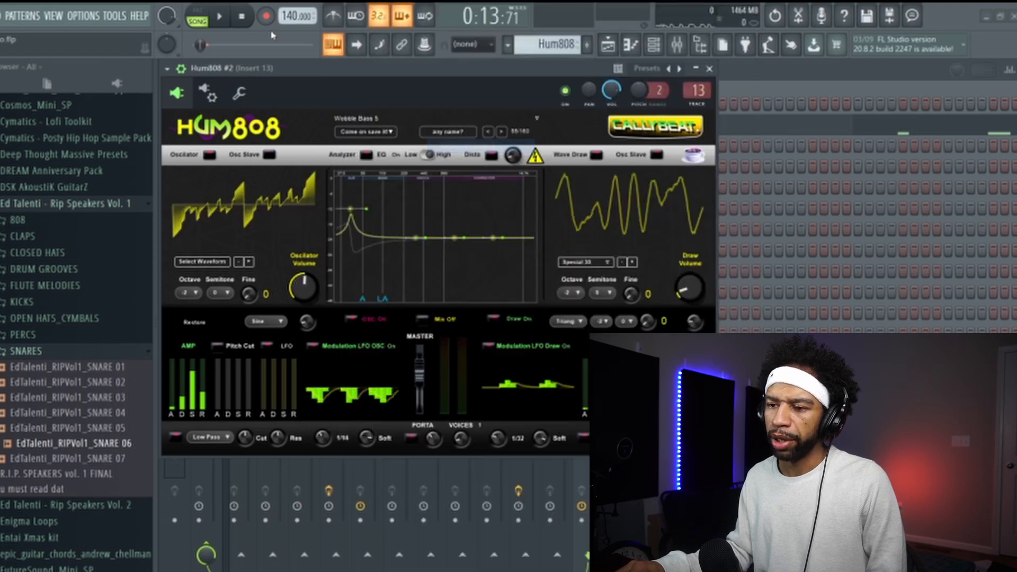
pyautogui.click(223, 18)
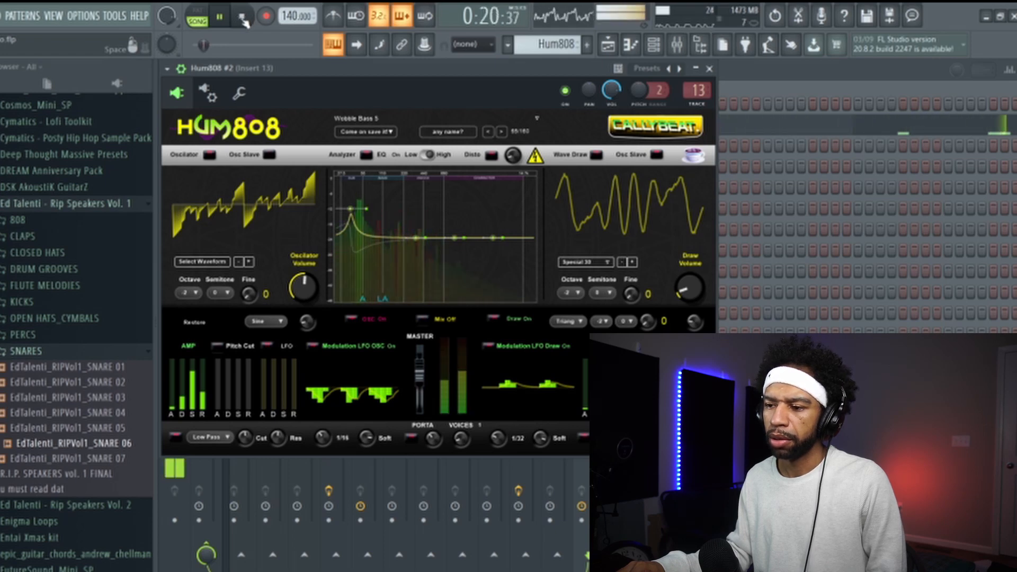
pyautogui.click(243, 19)
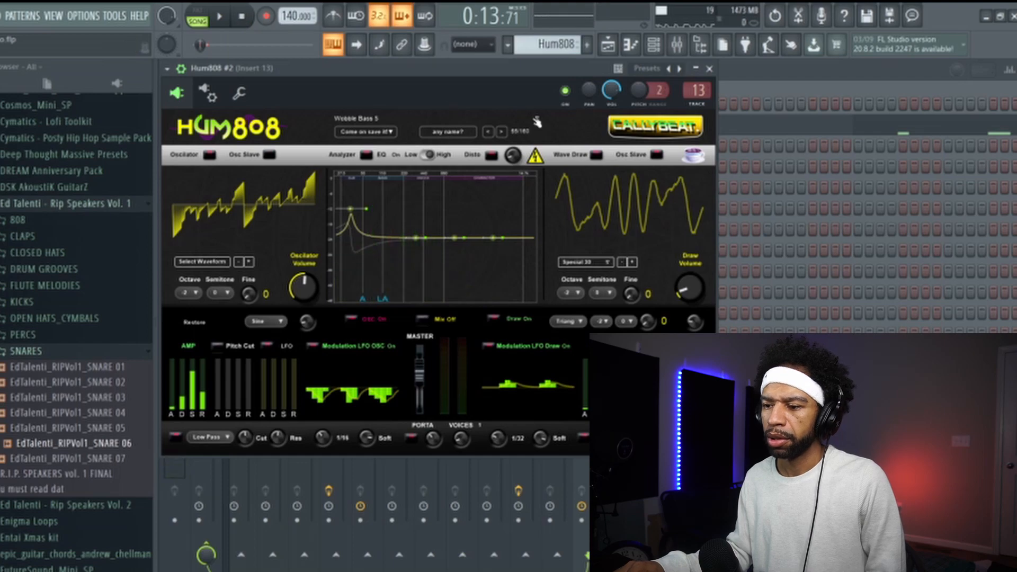
# - Load the Snarl Bass preset and audition it in the beat, stopping playback at the end
pyautogui.click(536, 123)
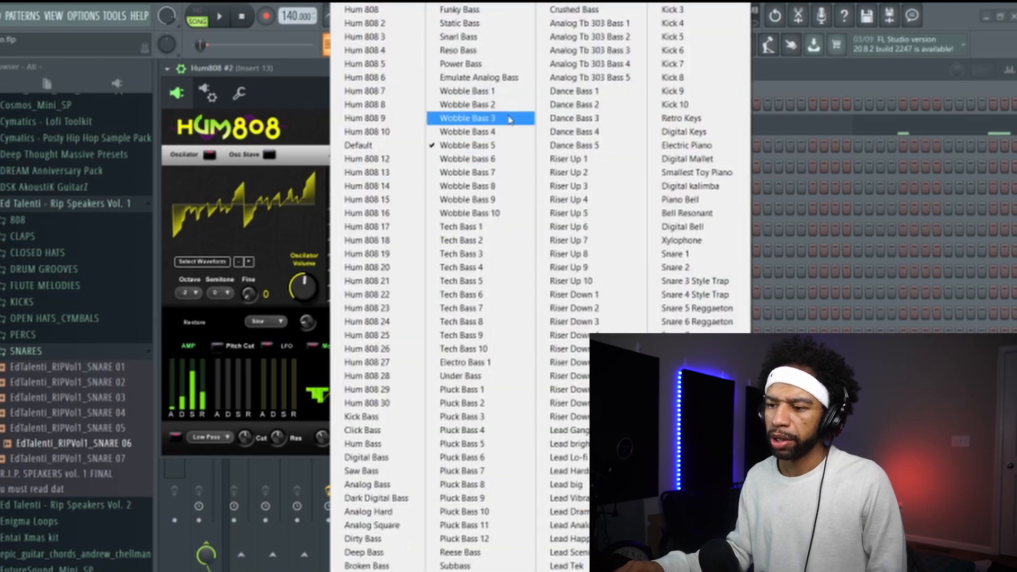
pyautogui.click(501, 38)
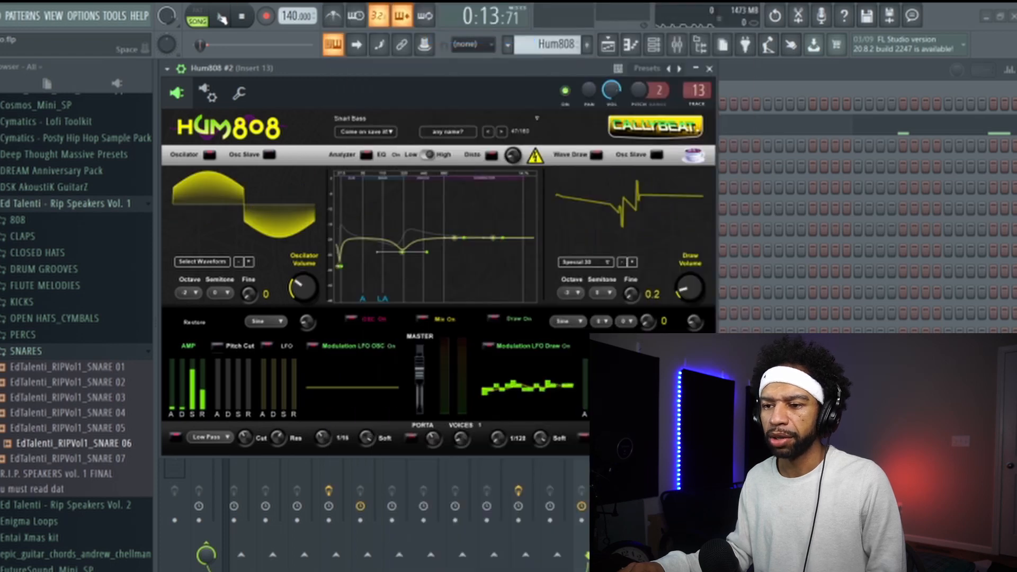
pyautogui.click(220, 17)
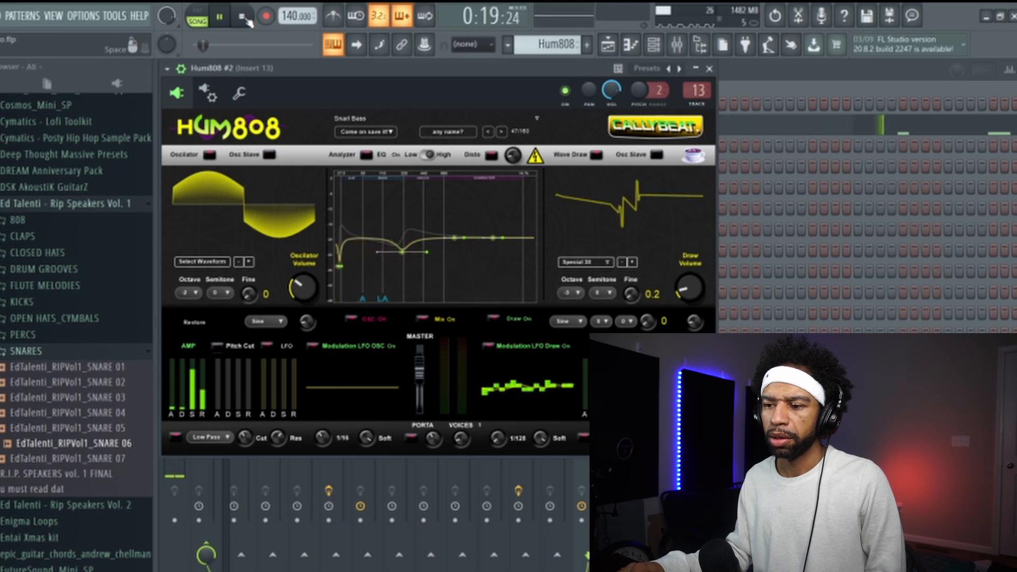
pyautogui.click(243, 17)
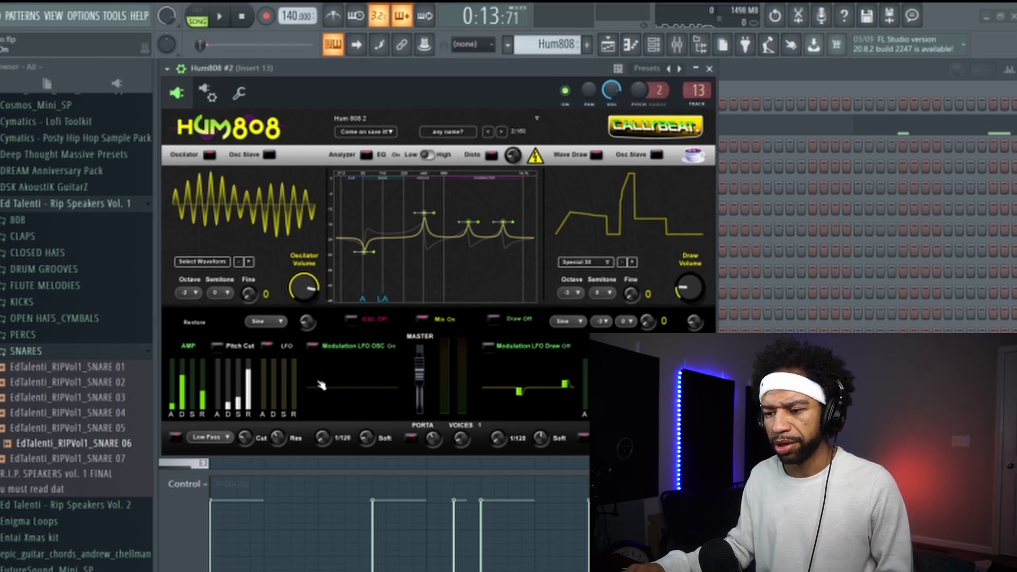
# - Draw raised steps in the middle and near the end of the oscillator's LFO modulation pattern, with two lowered steps between the raised ones
pyautogui.click(349, 381)
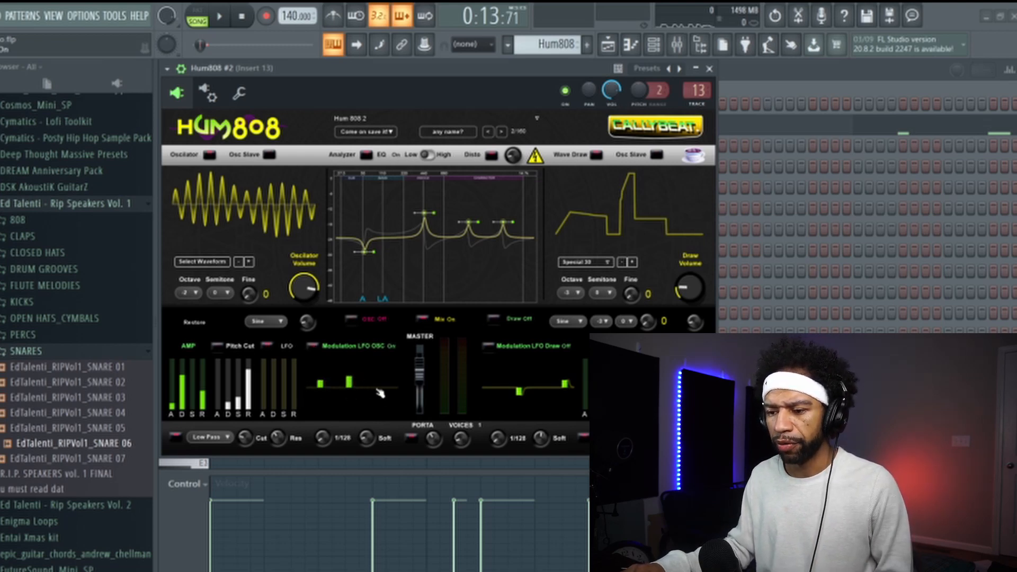
pyautogui.moveTo(377, 390); pyautogui.dragTo(387, 391)
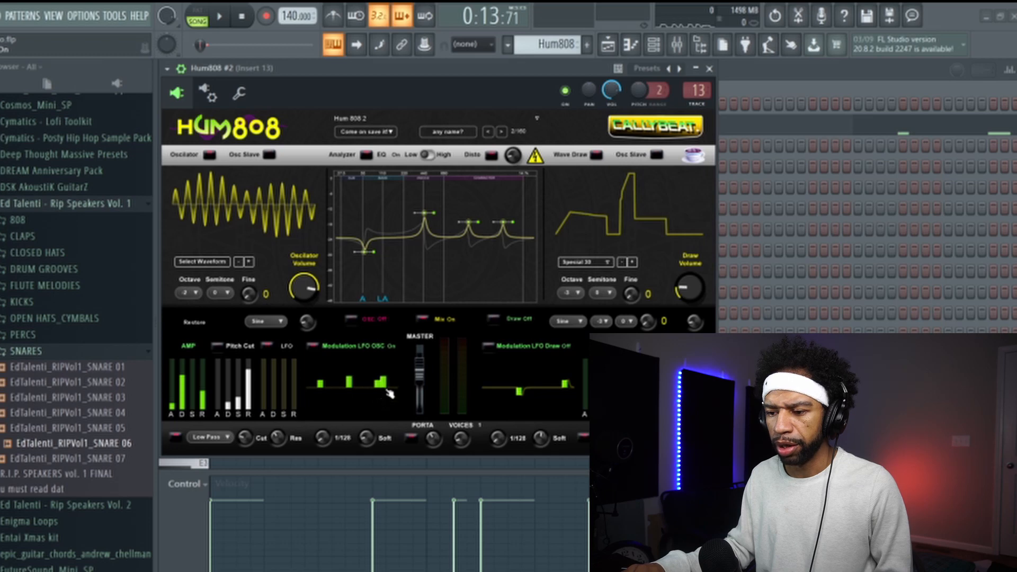
pyautogui.click(361, 398)
pyautogui.click(338, 397)
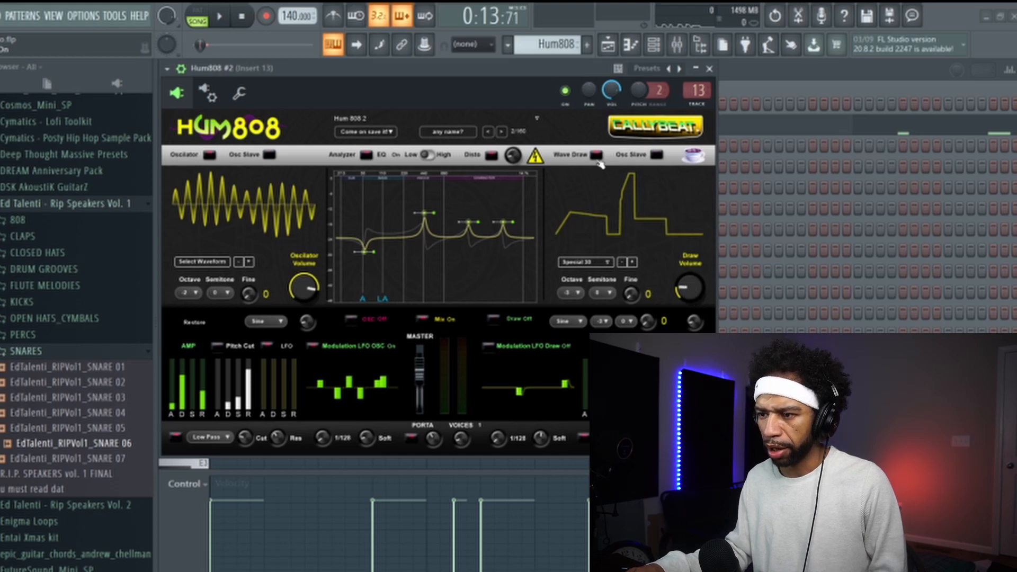
# - Reshape the drawn waveform by adding a sharp peak on each side of its tall central spike
pyautogui.moveTo(587, 217); pyautogui.dragTo(589, 187)
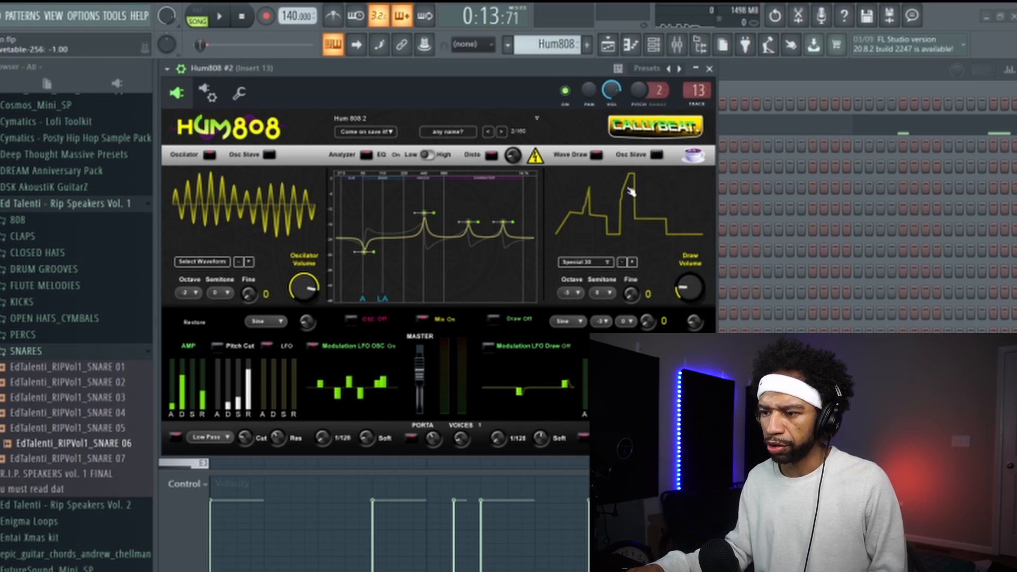
pyautogui.moveTo(659, 221); pyautogui.dragTo(671, 197)
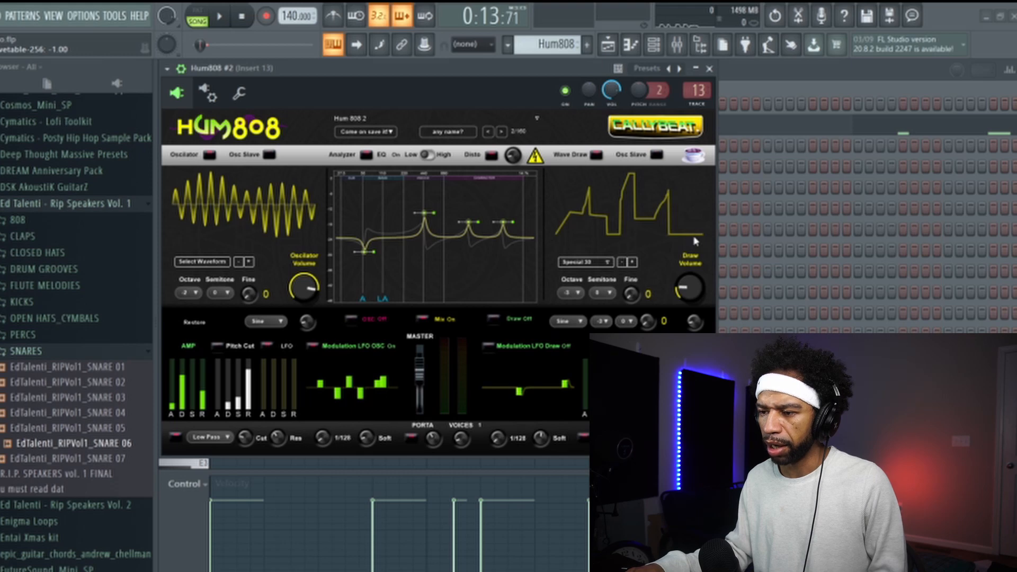